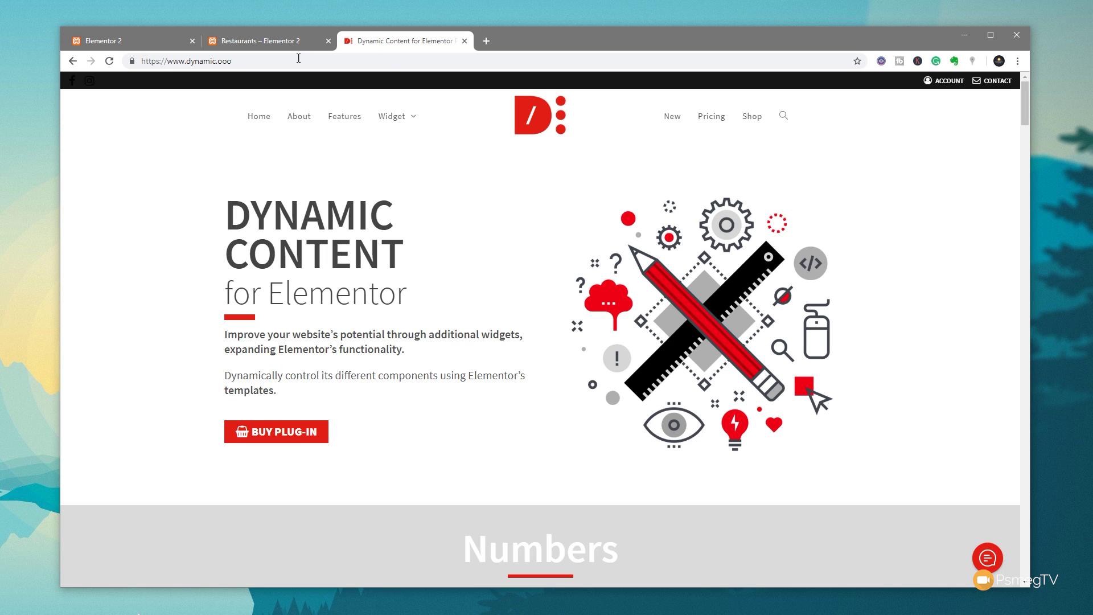
Step: Check that the Restaurants category page is empty, then return to the Elementor 2 admin Dashboard
left_click(222, 43)
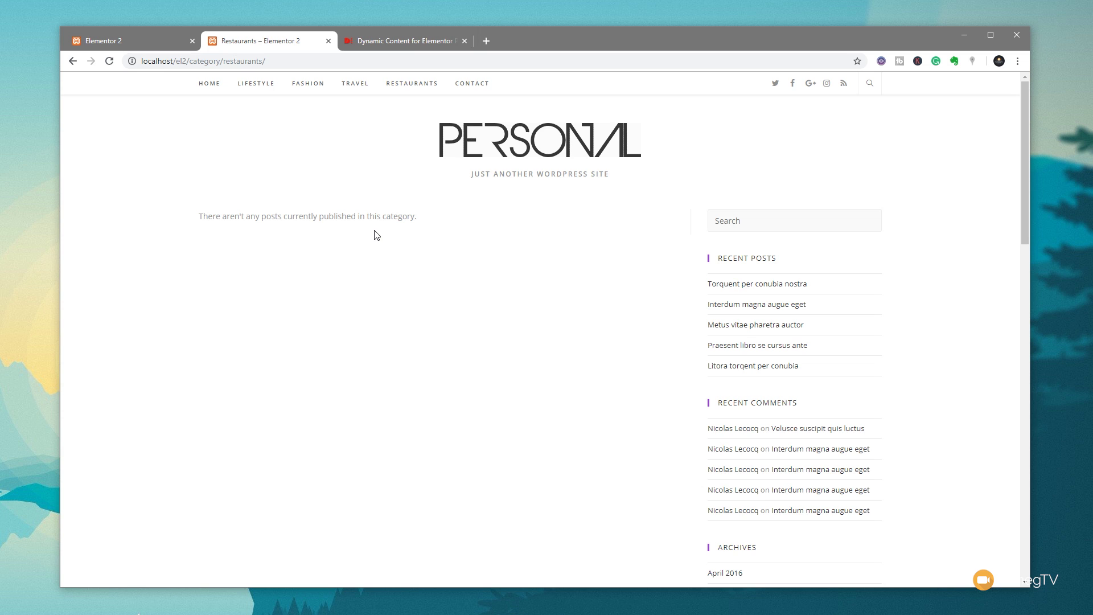
left_click(143, 39)
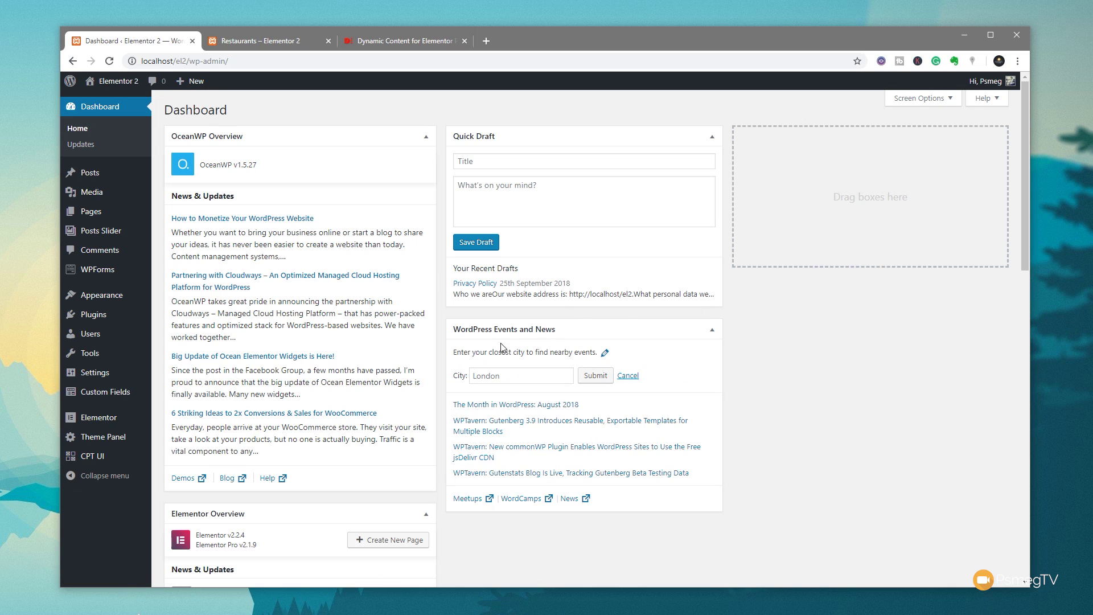
mouse_move(109, 394)
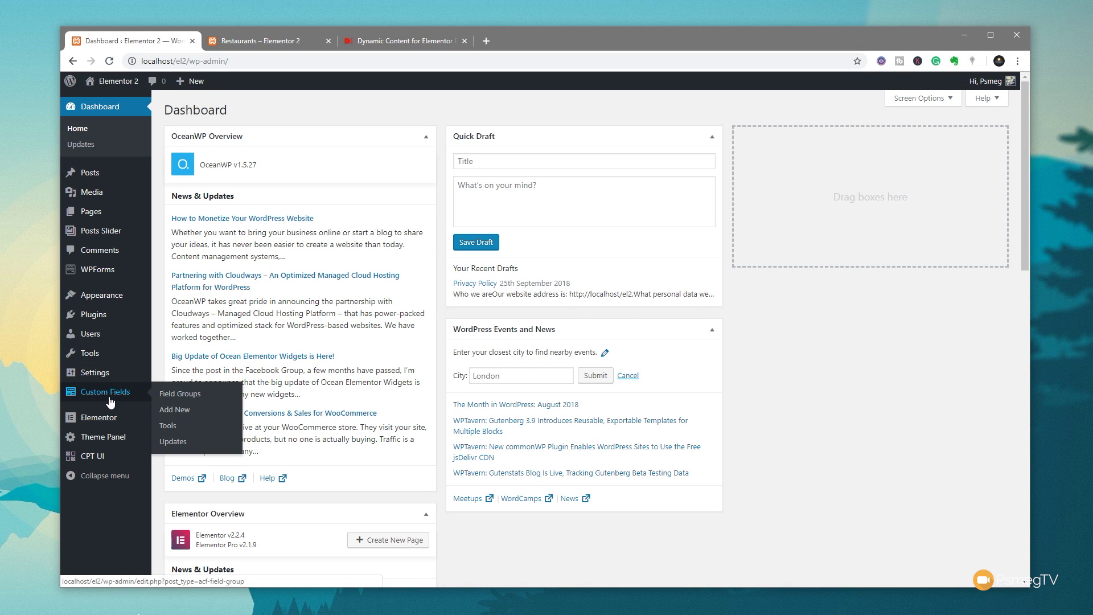
Step: Create a field group titled Restaurants with location rule Post Category is equal to Restaurants
left_click(171, 415)
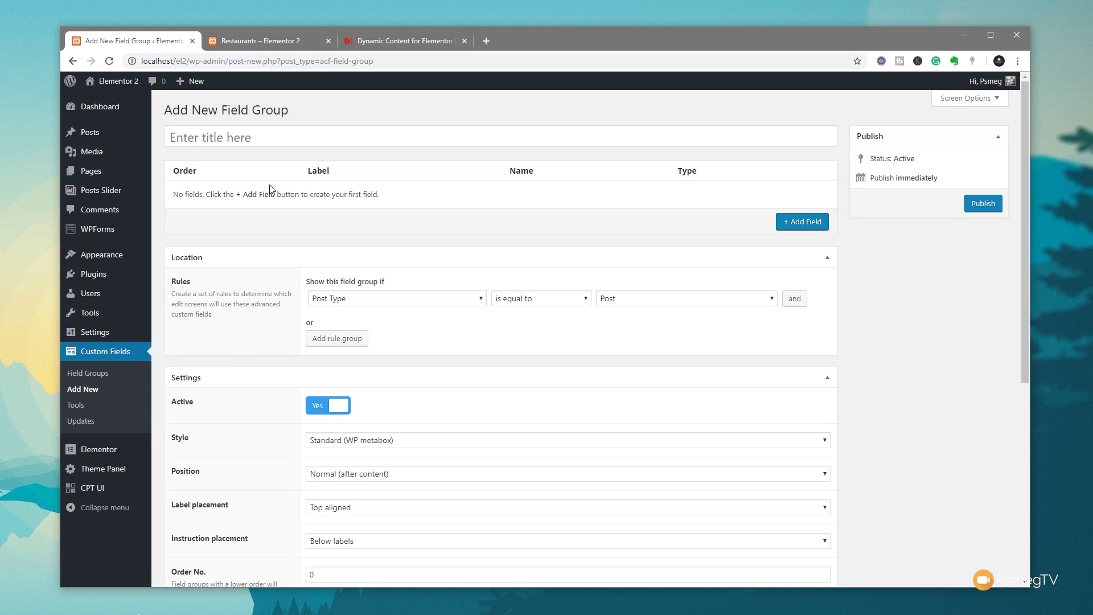
left_click(252, 138)
type("Restaurants")
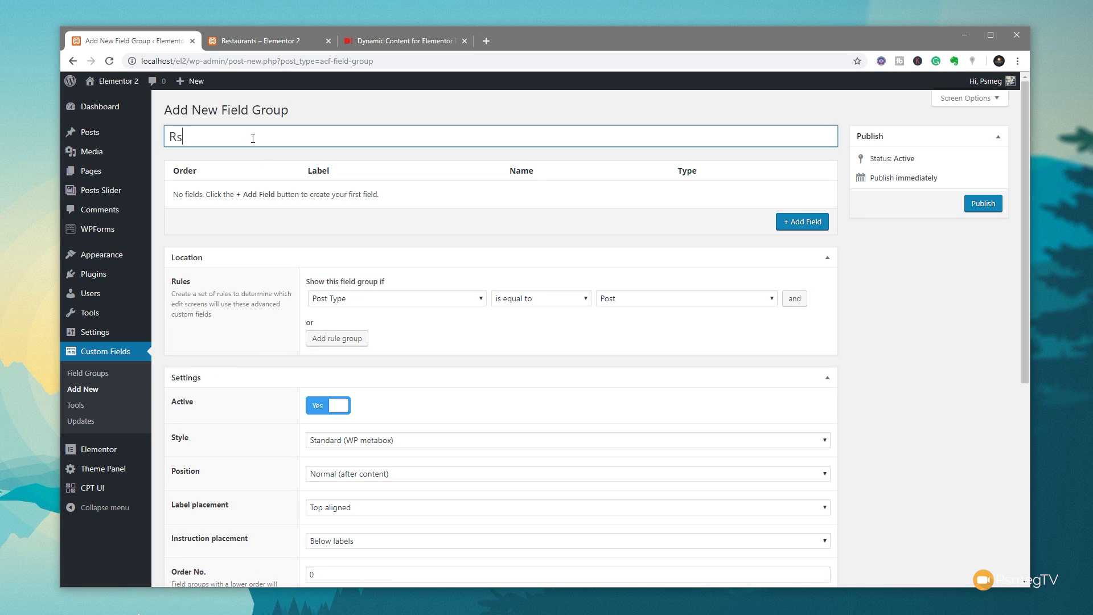
left_click(1004, 310)
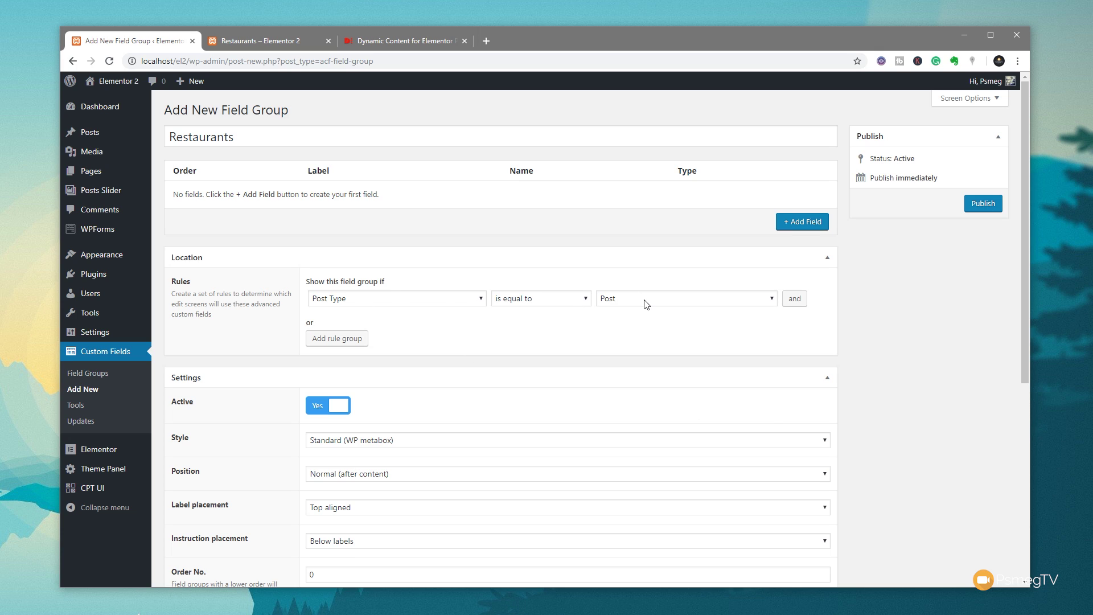
left_click(458, 306)
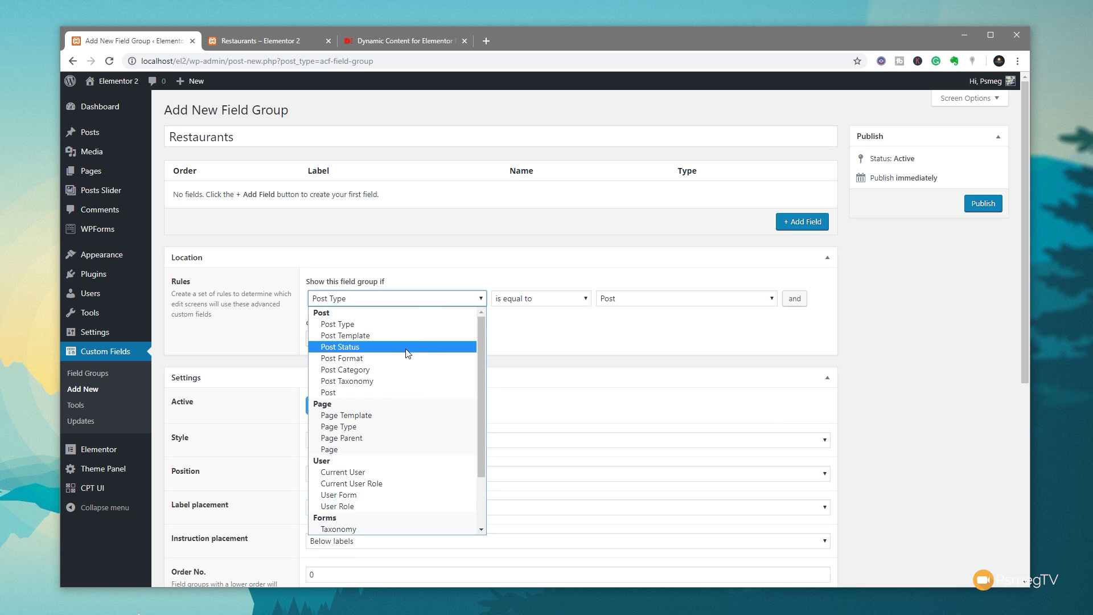
left_click(398, 369)
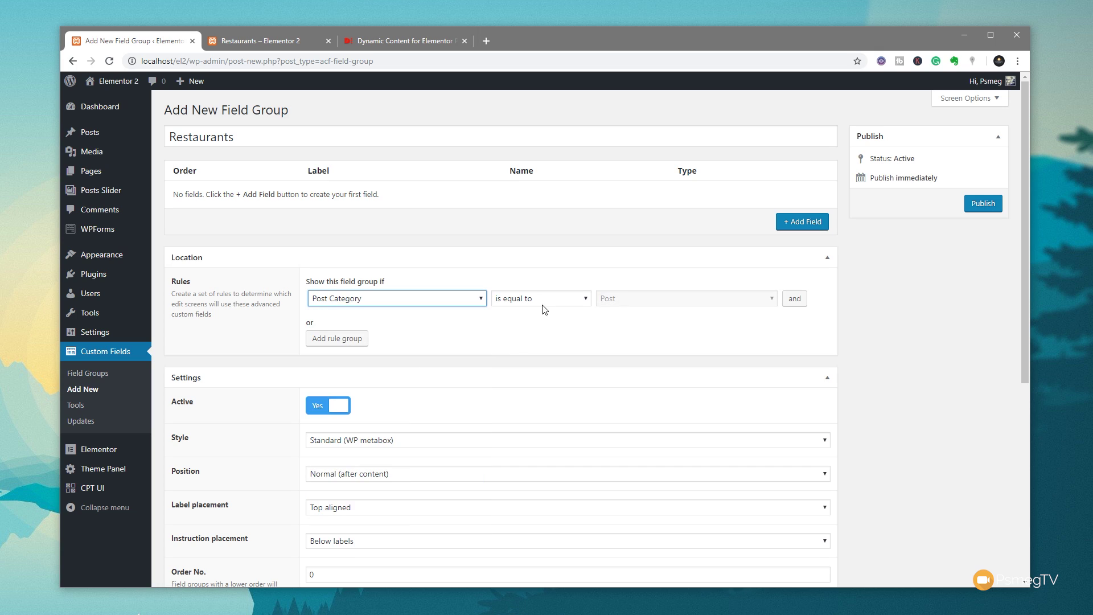
left_click(628, 300)
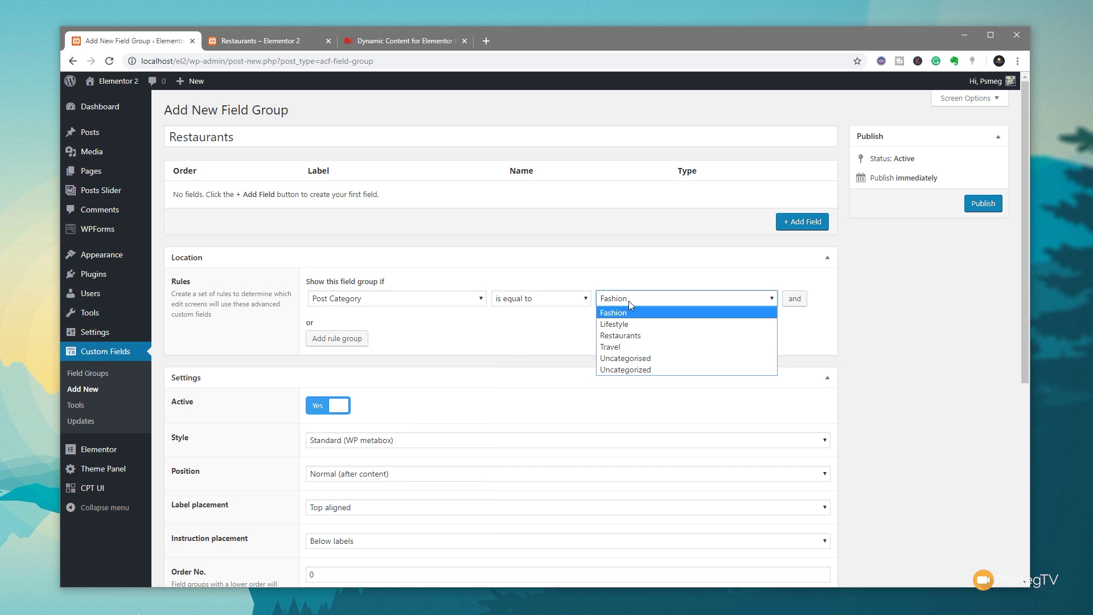
left_click(630, 338)
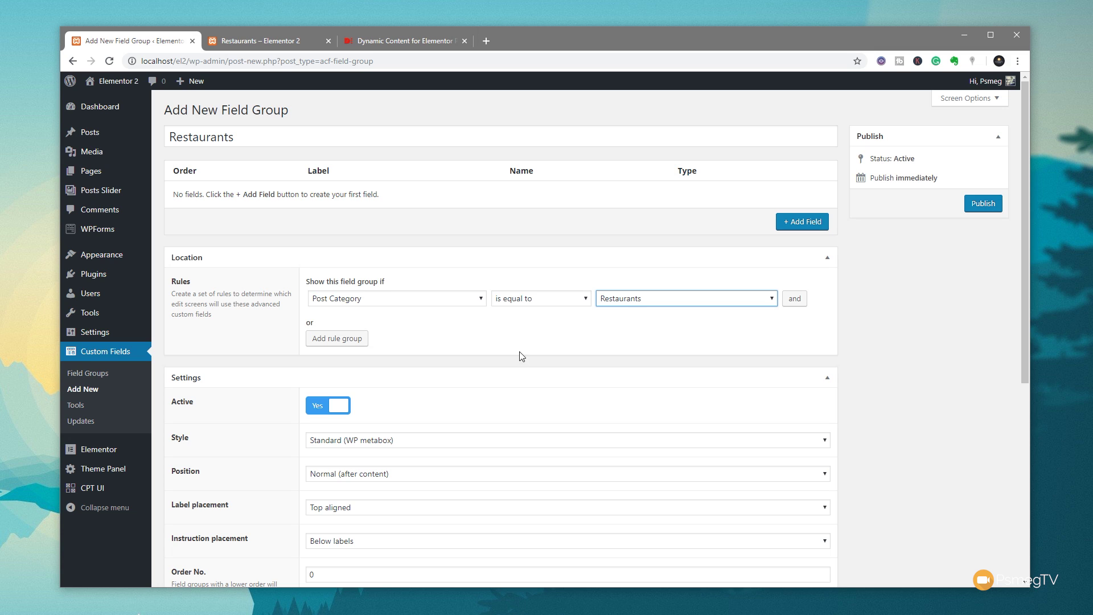
Step: Hide Excerpt, Discussion, Comments, Author, Format, Page Attributes, Tags and Send Trackbacks on screen
scroll(915, 404, "down", 4)
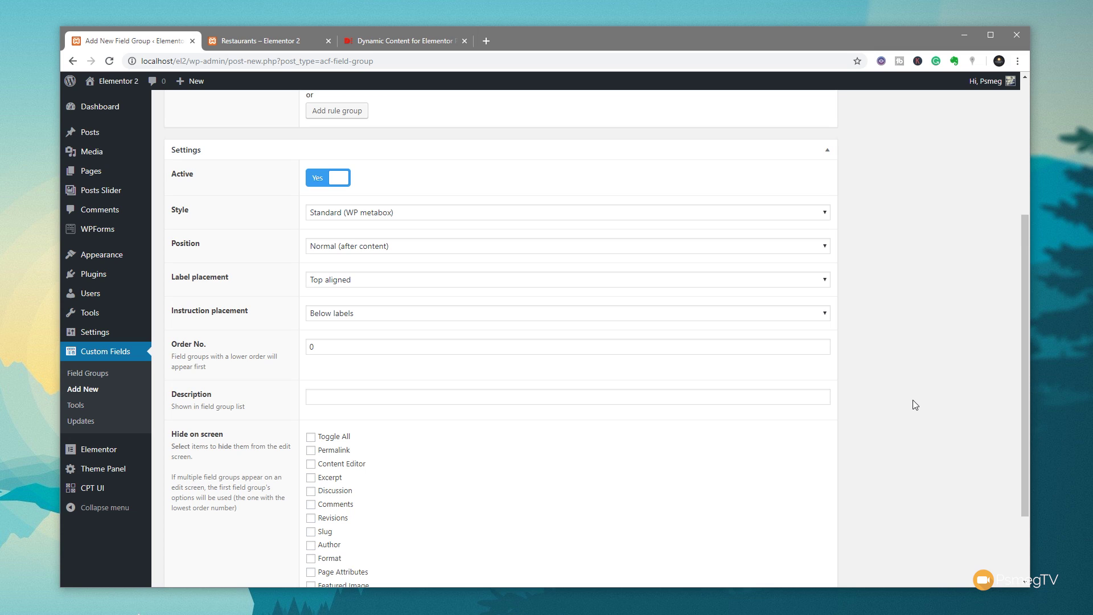
scroll(915, 405, "down", 2)
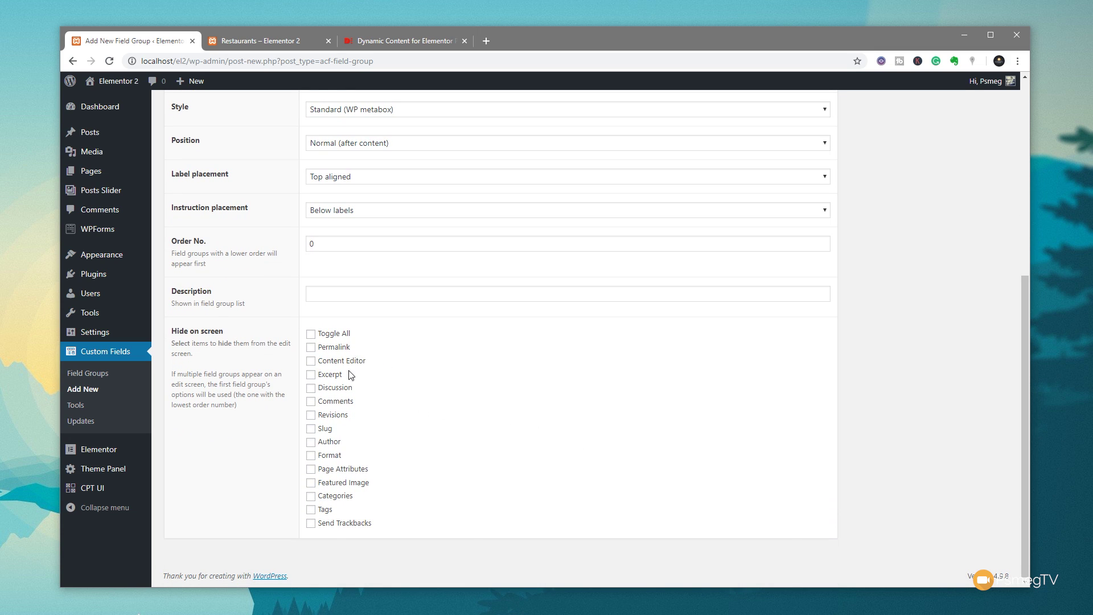
left_click(330, 378)
left_click(341, 390)
left_click(338, 402)
left_click(328, 442)
left_click(335, 457)
left_click(351, 473)
left_click(325, 513)
left_click(329, 524)
scroll(866, 411, "up", 6)
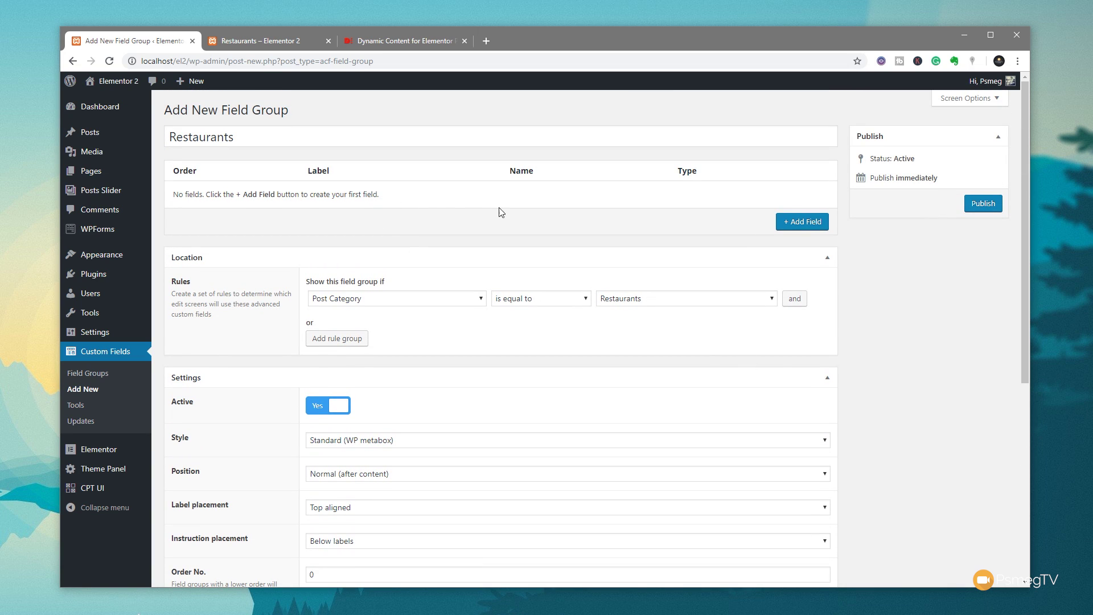
Step: Add a field labelled Gallery and set its field type to Gallery
left_click(808, 223)
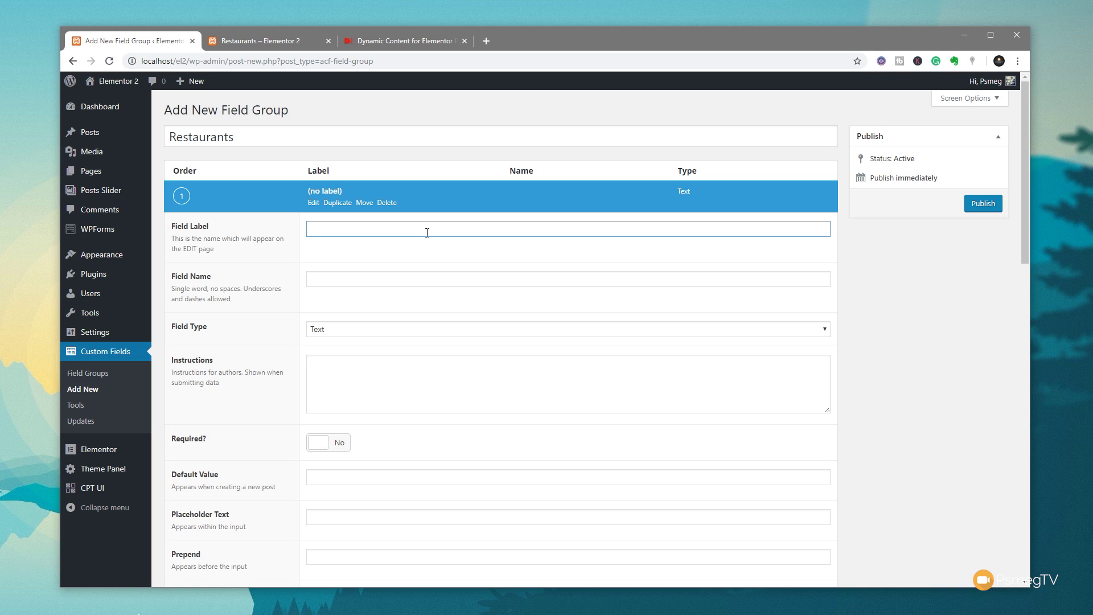
type("Gallery")
key("Tab")
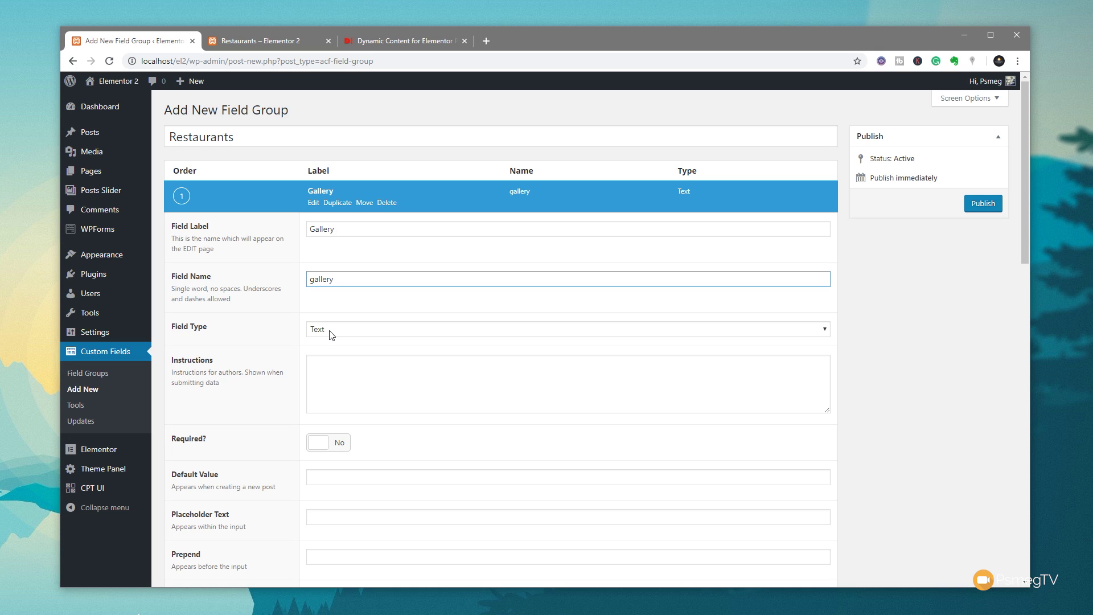
left_click(344, 331)
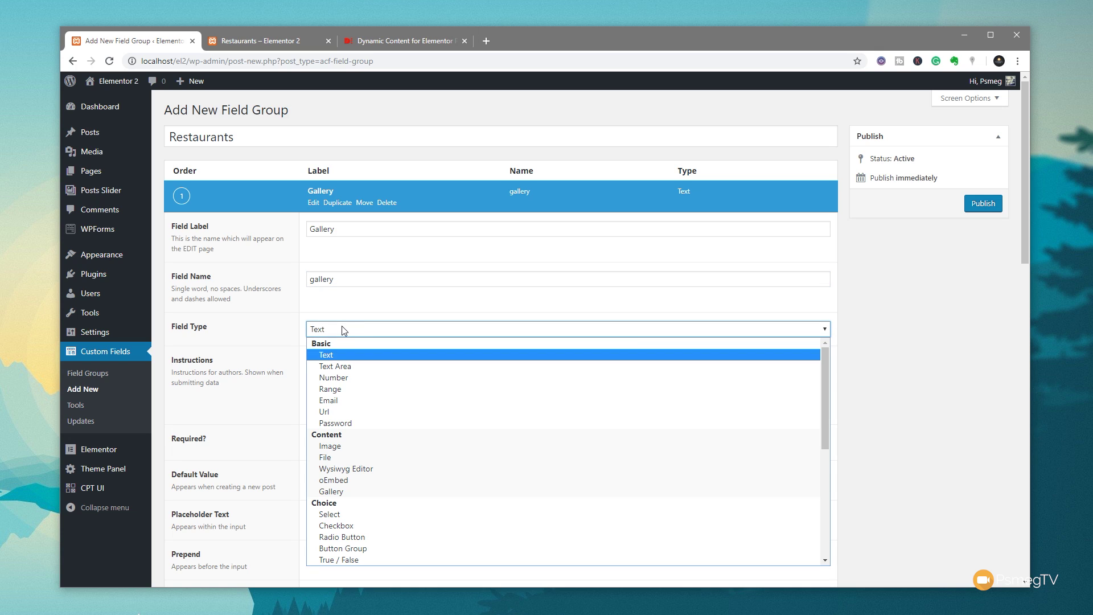
scroll(420, 386, "down", 3)
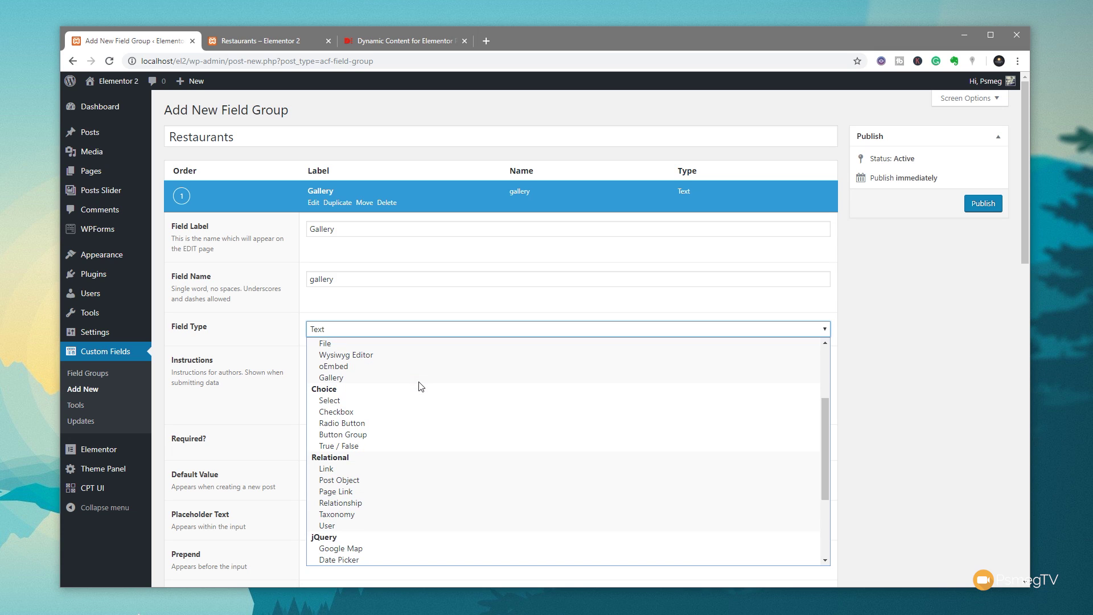
left_click(401, 379)
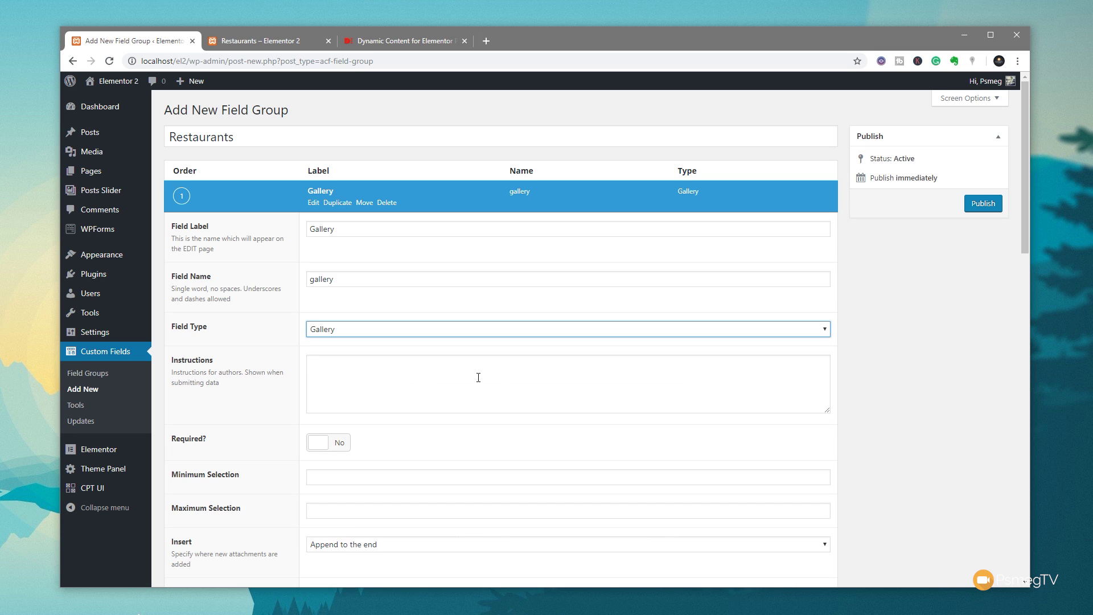
Step: Restrict the Gallery field's allowed file types to jpg,jpeg,png,gif
left_click(360, 376)
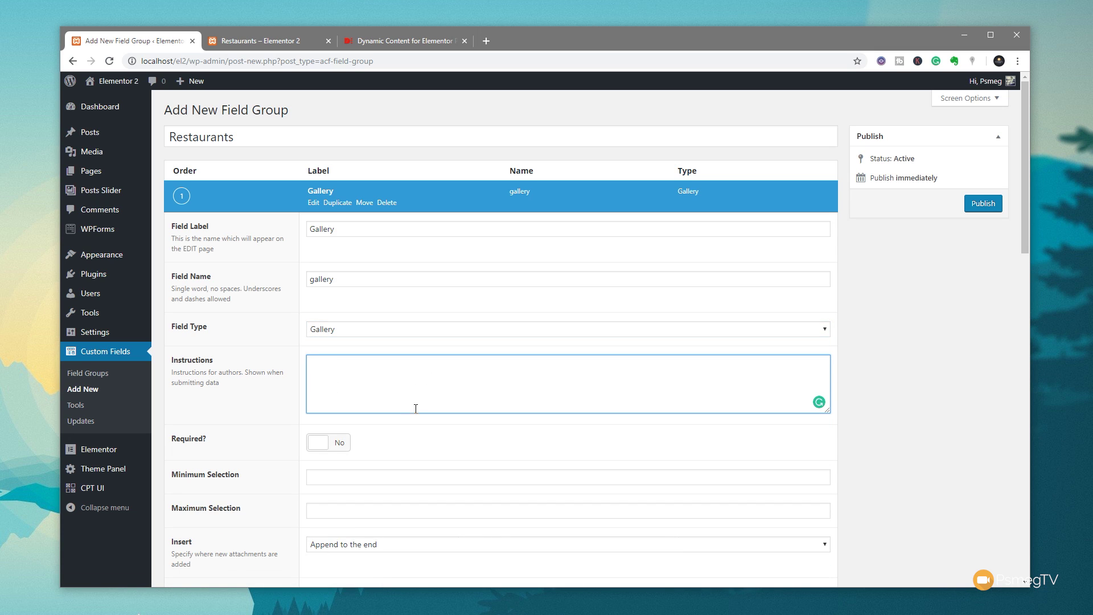
scroll(411, 357, "down", 2)
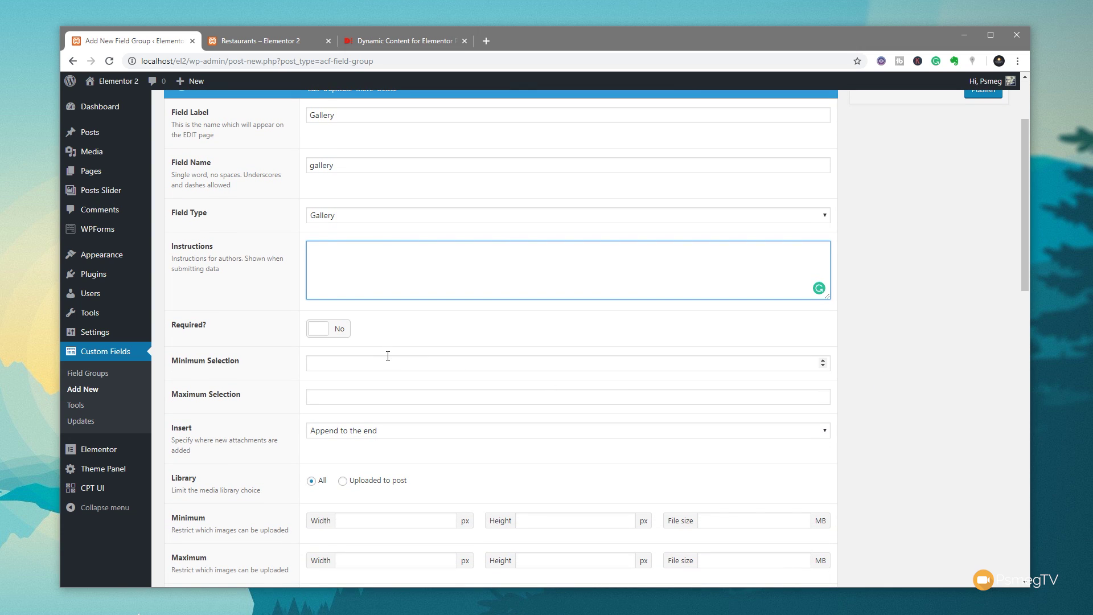
scroll(883, 403, "down", 3)
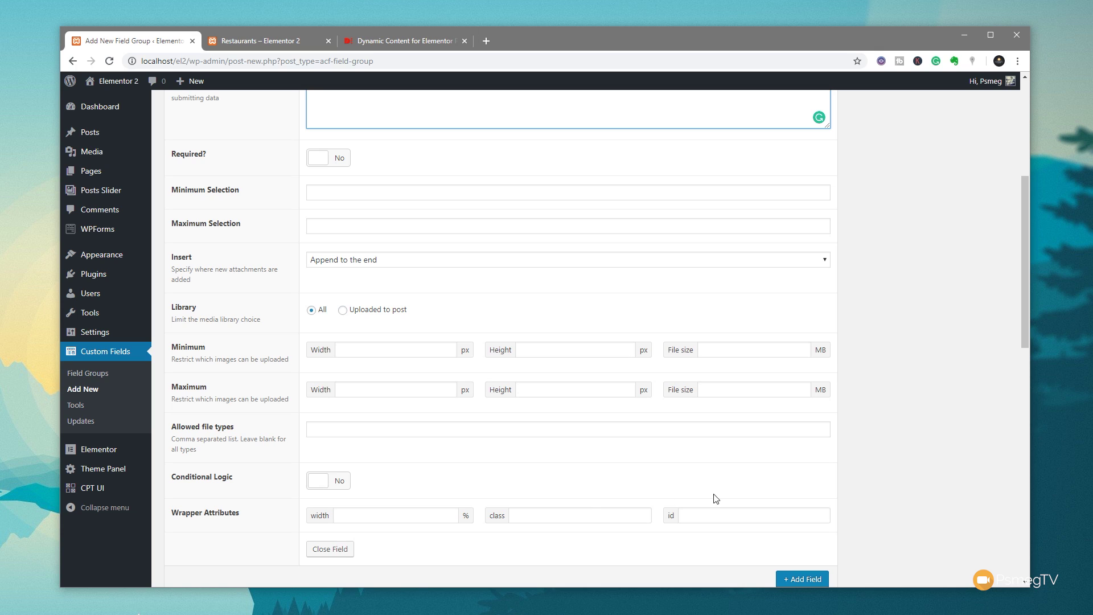
left_click(373, 431)
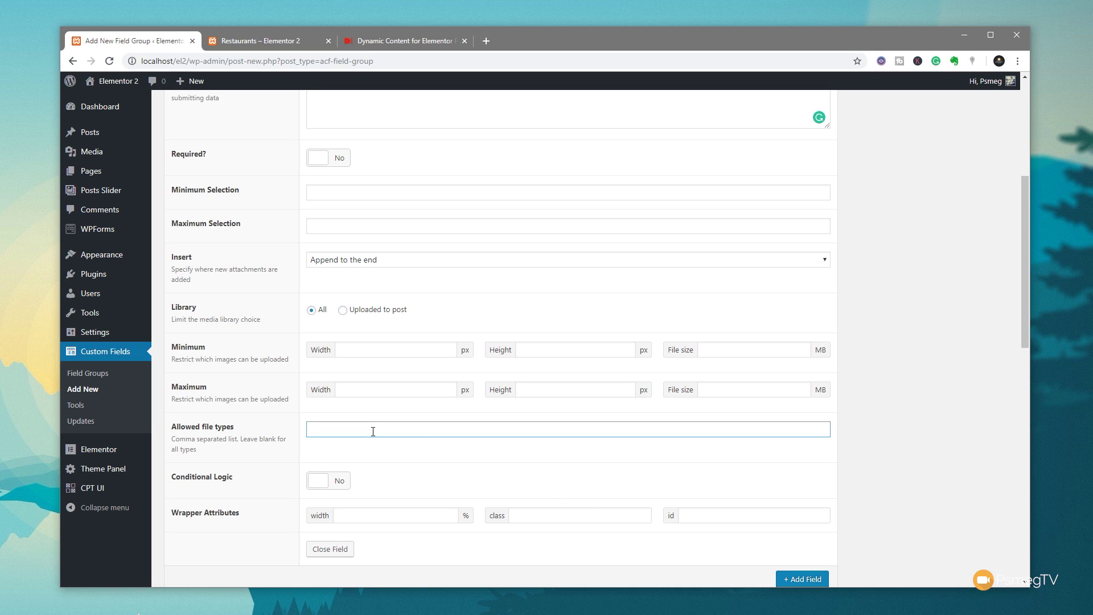
type("jpg,jpeg,png,gif")
left_click(903, 437)
scroll(905, 436, "up", 3)
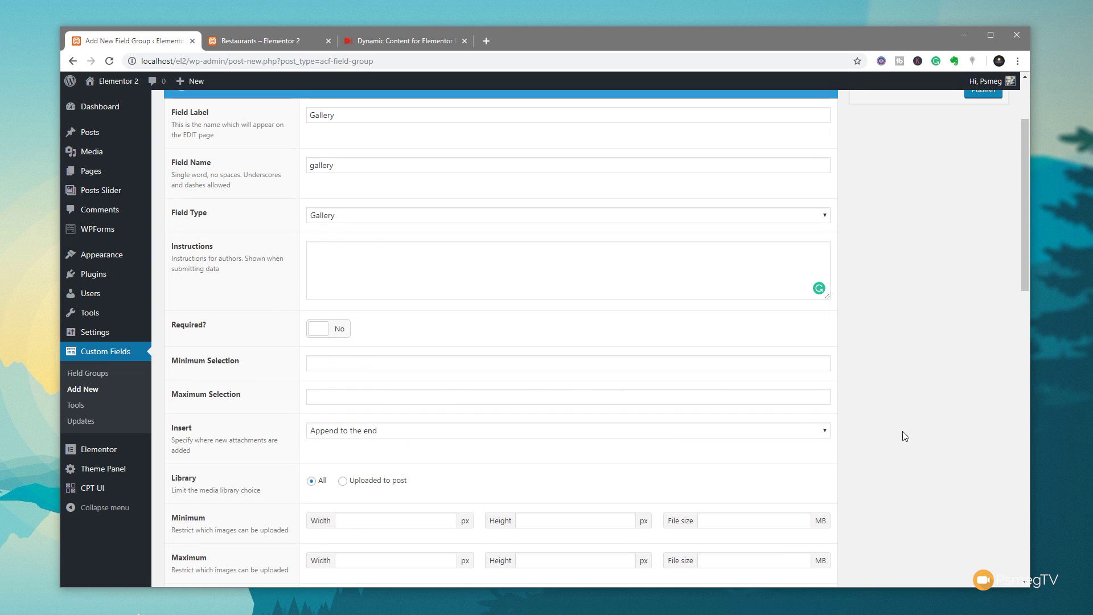
scroll(902, 436, "down", 7)
Step: Add a second field labelled Map with the Google Map field type
left_click(809, 346)
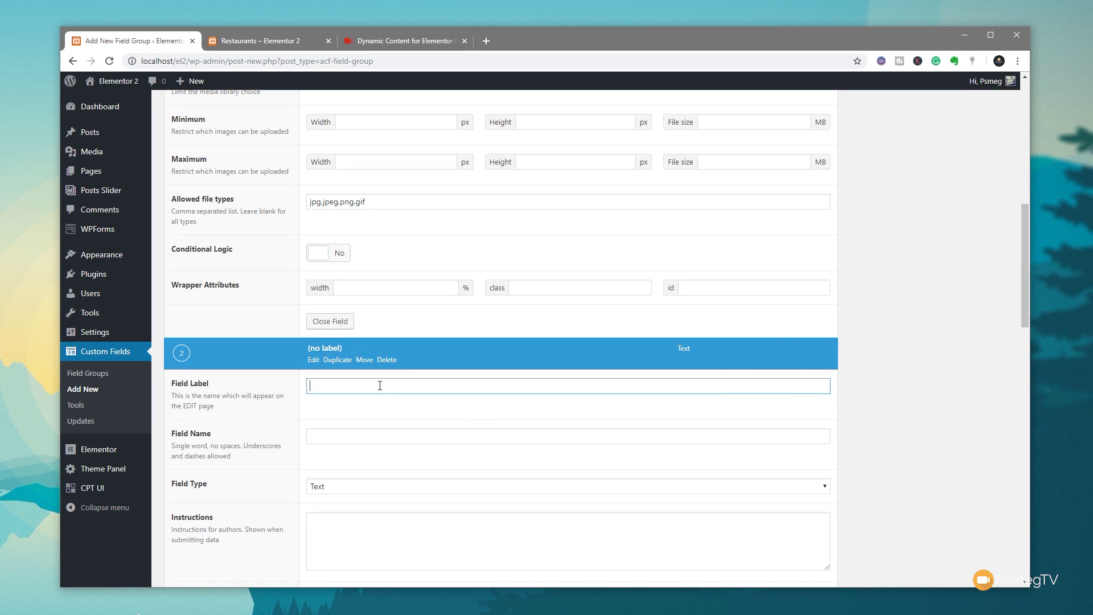
type("Map")
left_click(370, 436)
left_click(366, 485)
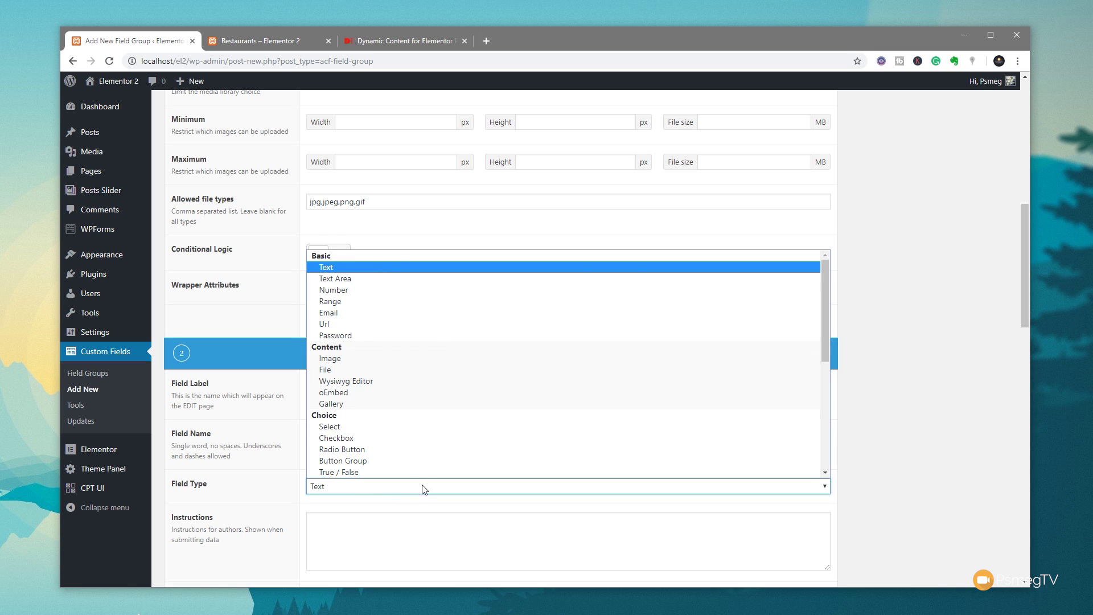
scroll(421, 415, "down", 2)
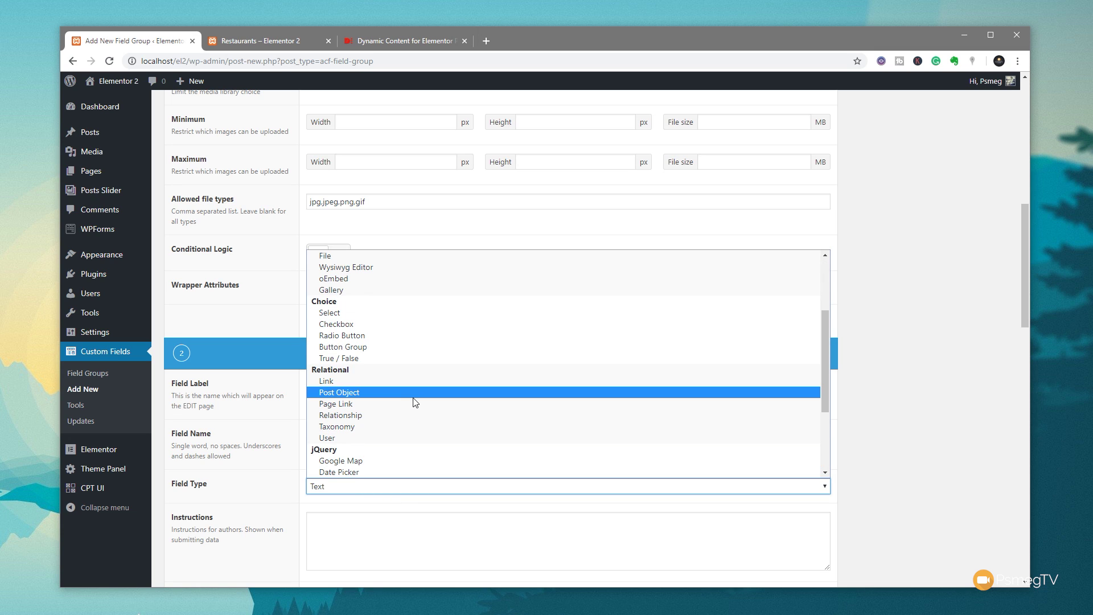
scroll(419, 400, "down", 2)
left_click(421, 358)
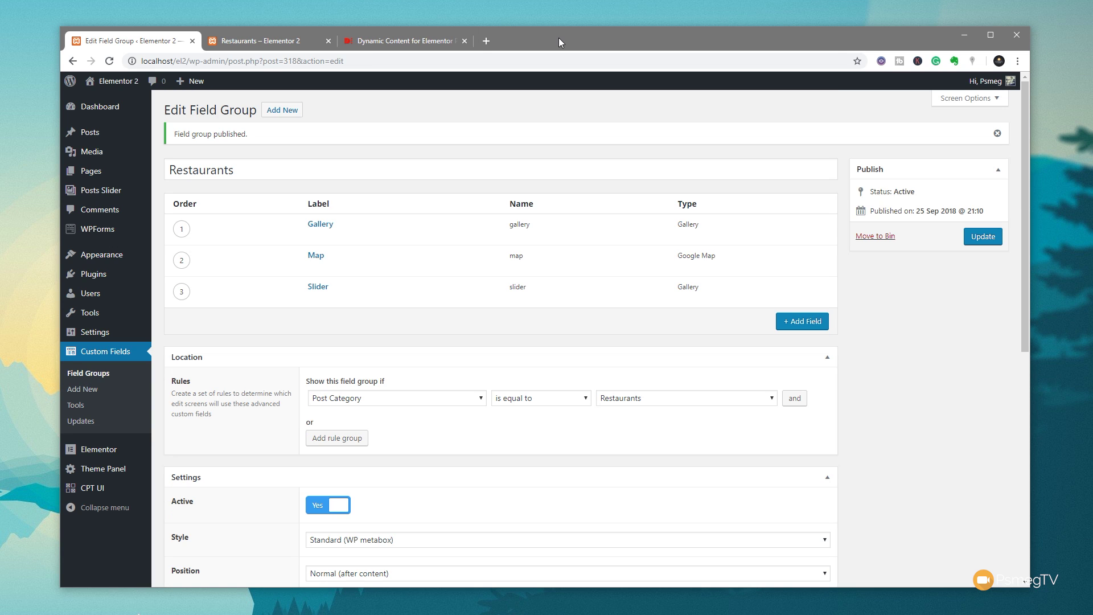
Step: Start a blank post from Posts > Add New
mouse_move(88, 135)
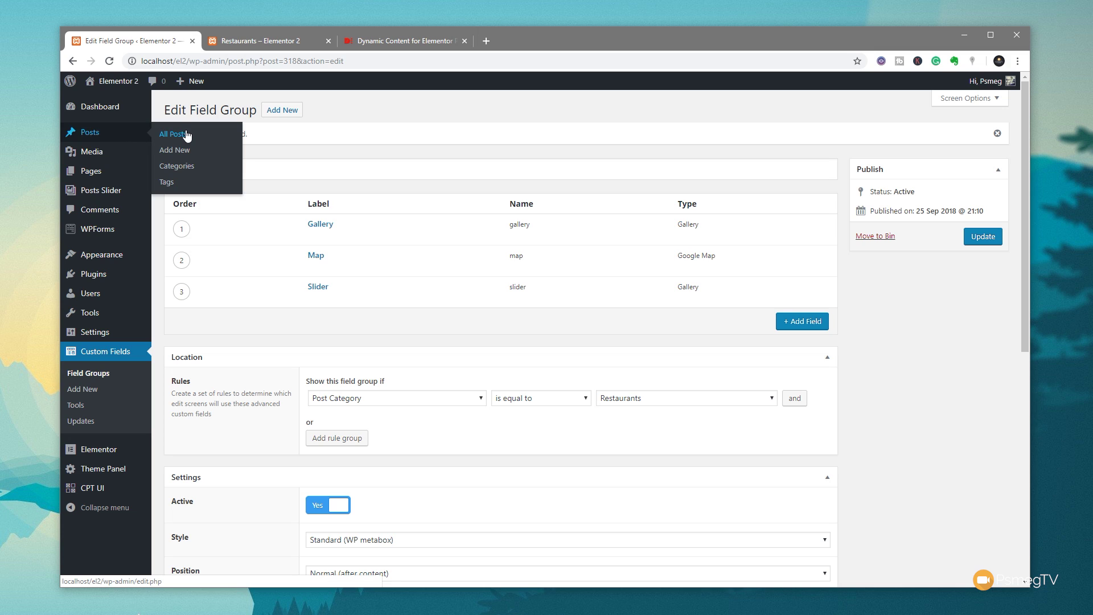
left_click(183, 152)
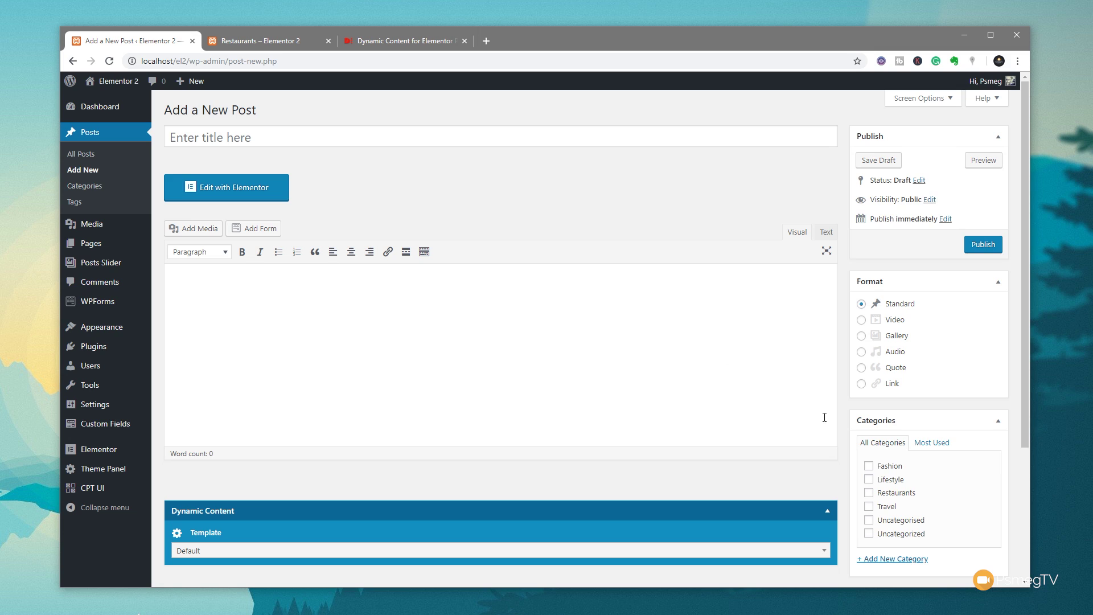
scroll(756, 439, "down", 2)
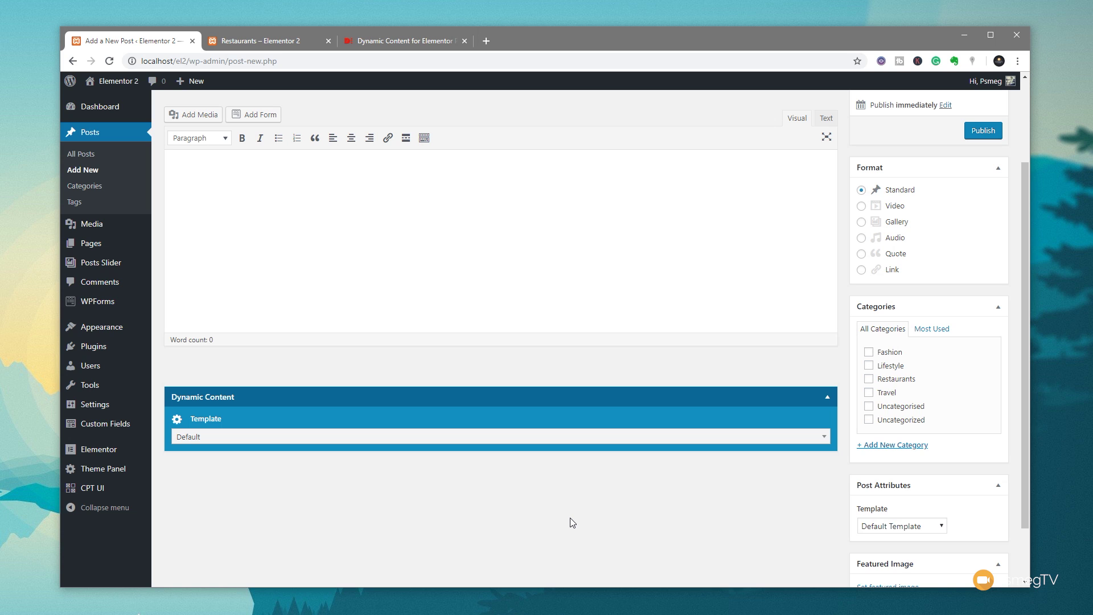
Step: Leave only the Restaurants category ticked for the post, with Fashion unchecked
left_click(869, 380)
scroll(737, 449, "down", 3)
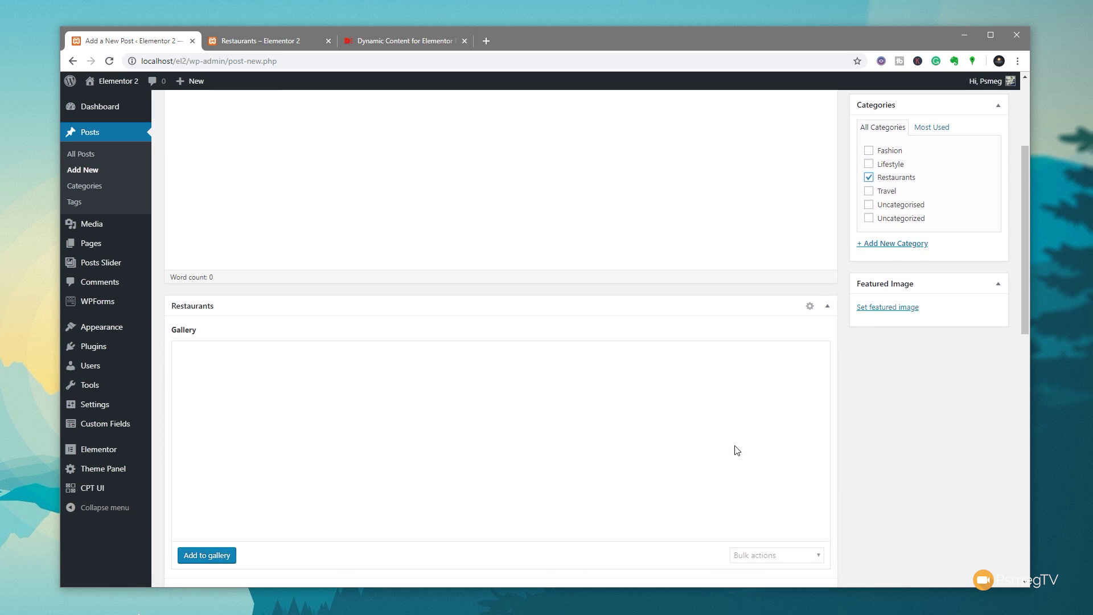
scroll(736, 449, "down", 3)
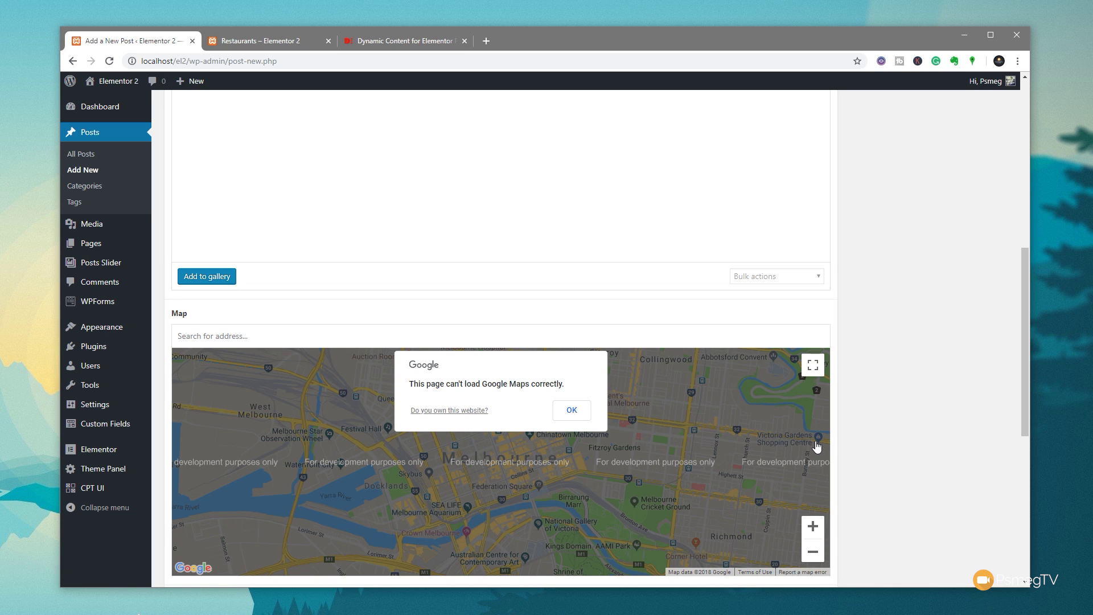
scroll(878, 435, "up", 7)
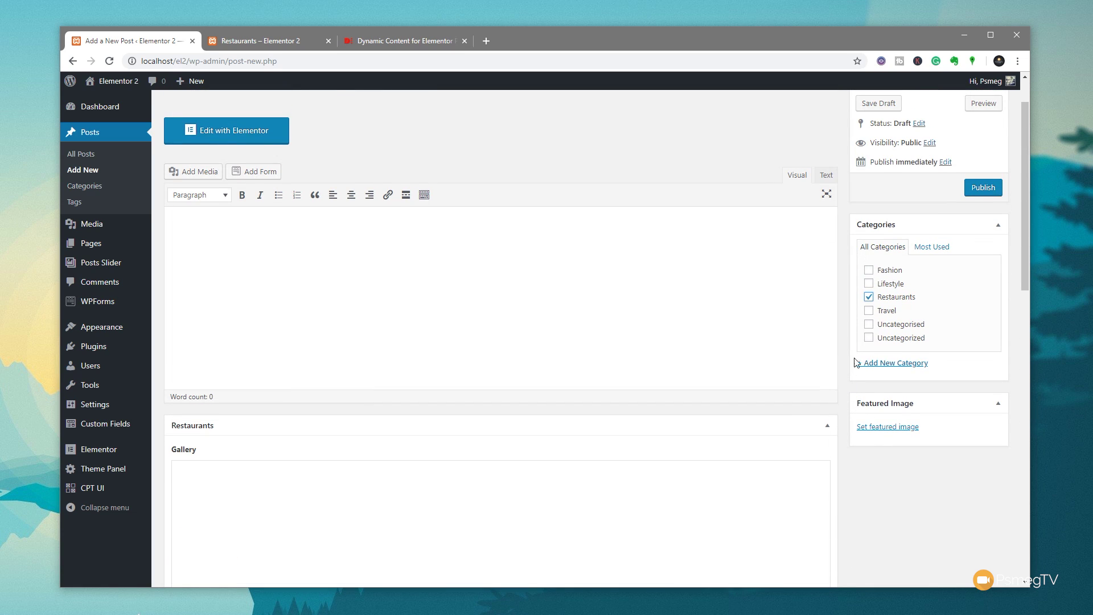
left_click(869, 296)
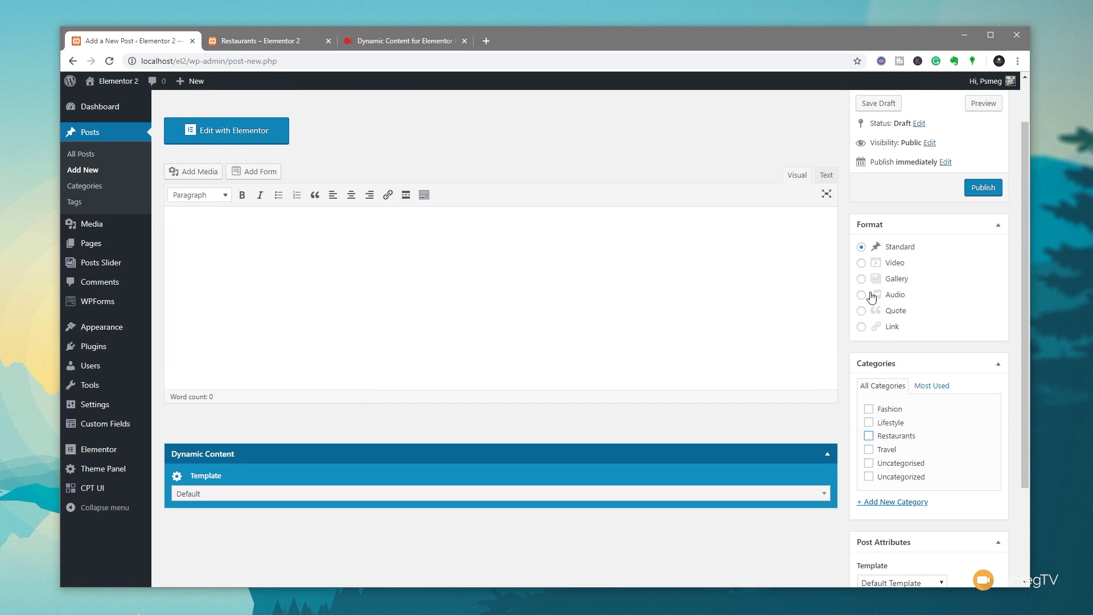
left_click(869, 410)
left_click(870, 436)
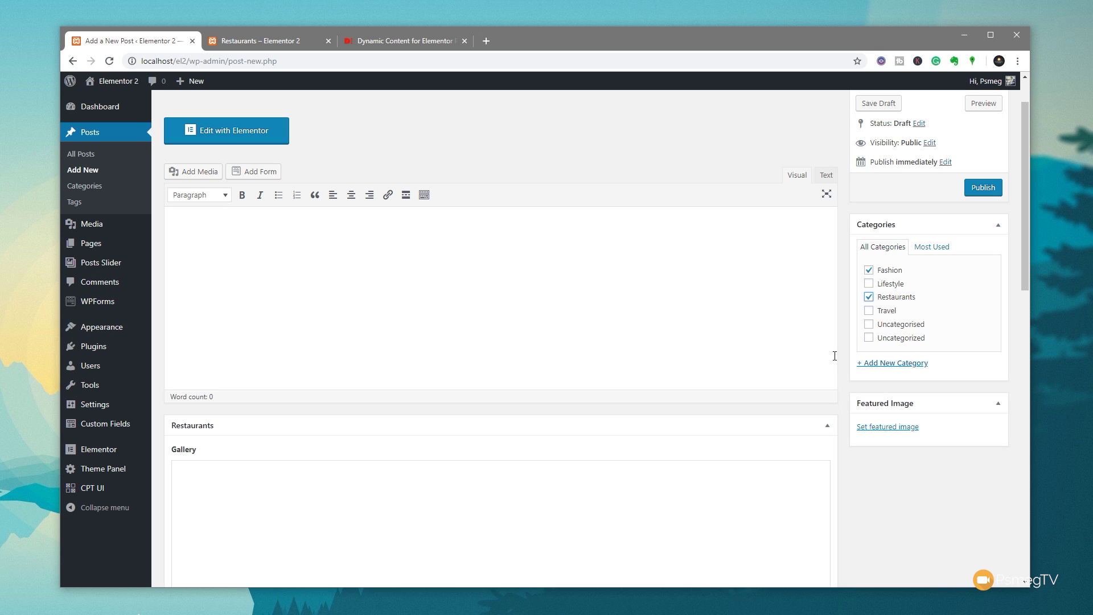
left_click(868, 270)
Step: Title the post Bare Grills and add the cookie, plate and eggs photos to Gallery
scroll(290, 274, "up", 1)
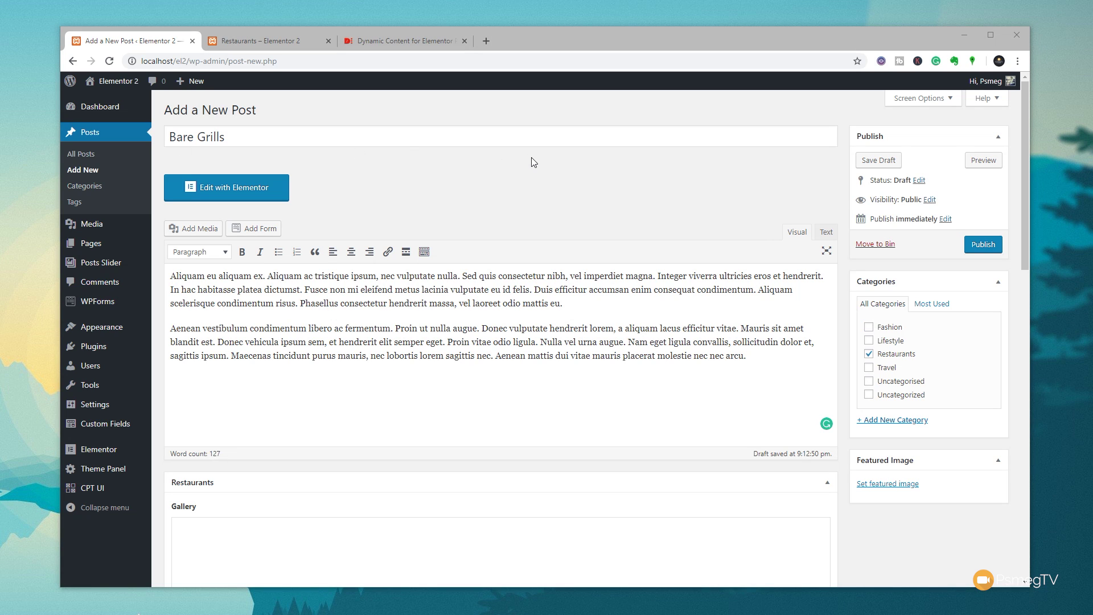
left_click(533, 160)
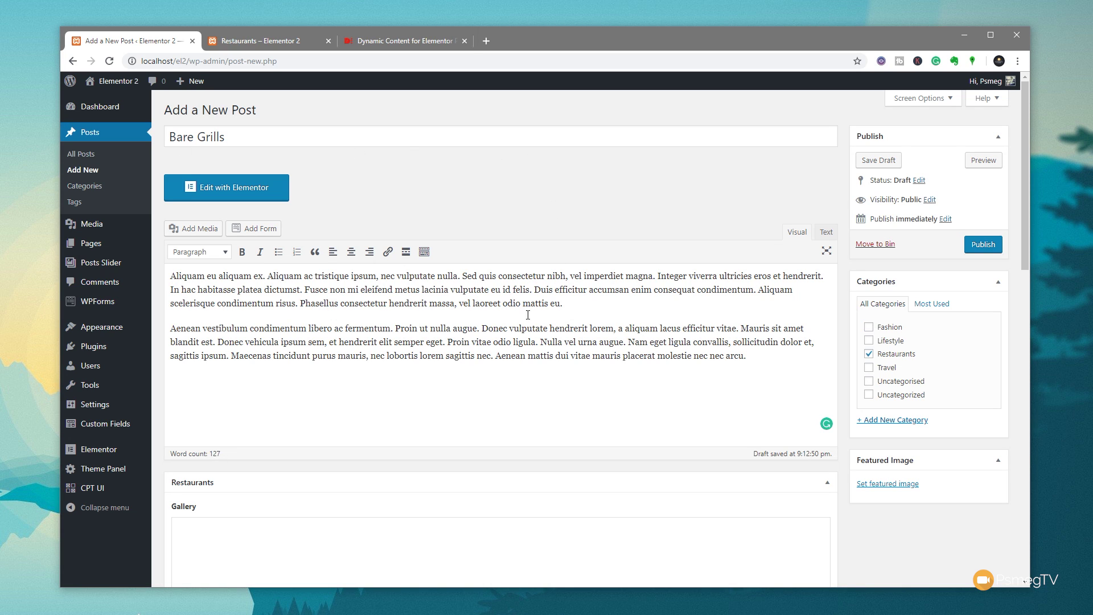
scroll(872, 552, "down", 6)
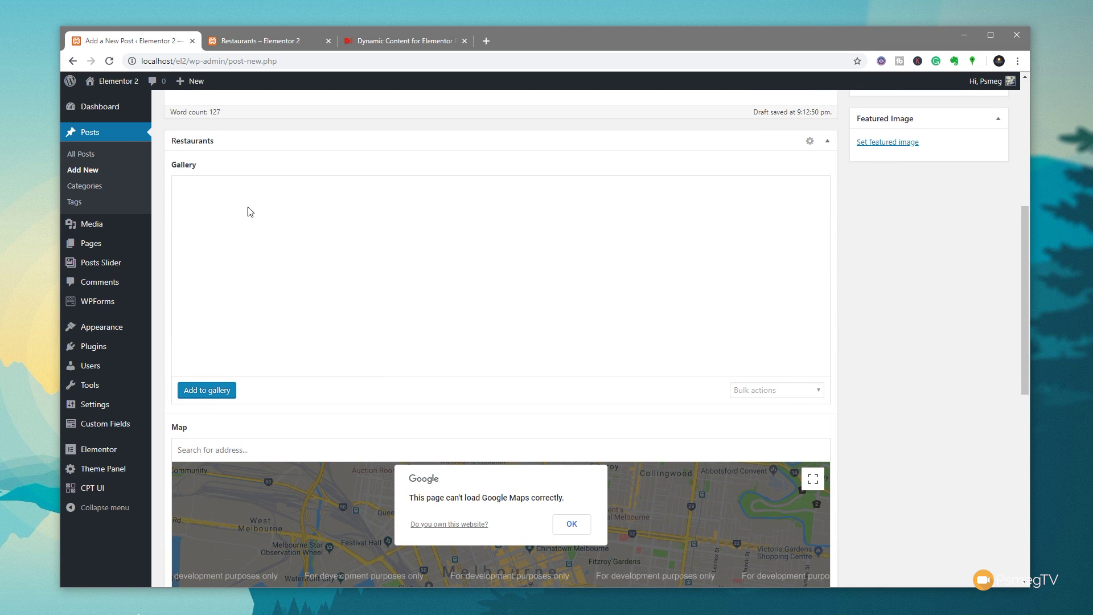
left_click(209, 390)
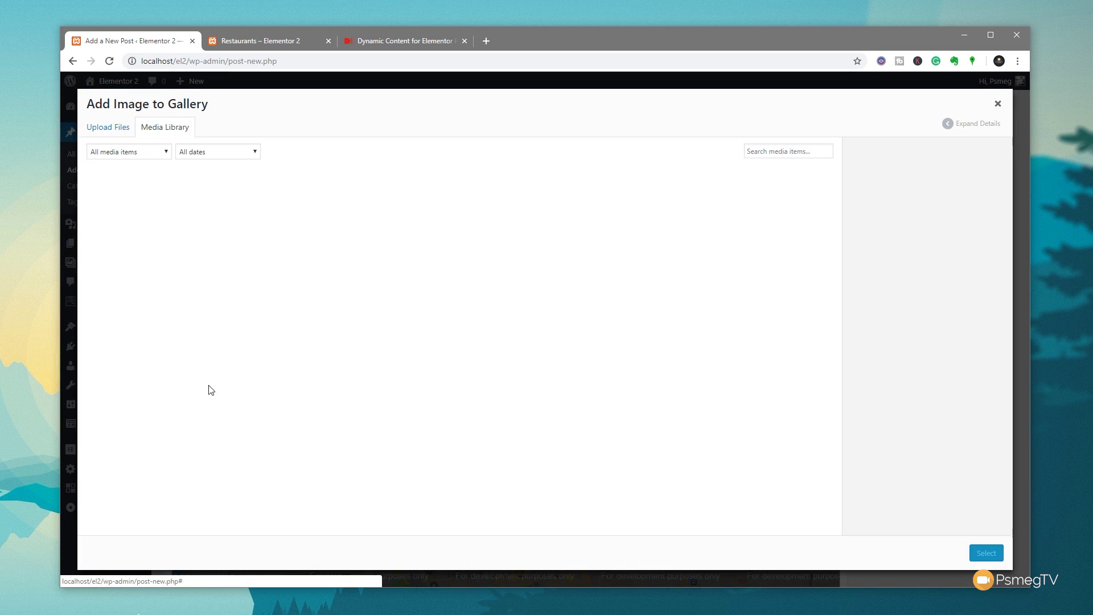
left_click(137, 213)
left_click(216, 215)
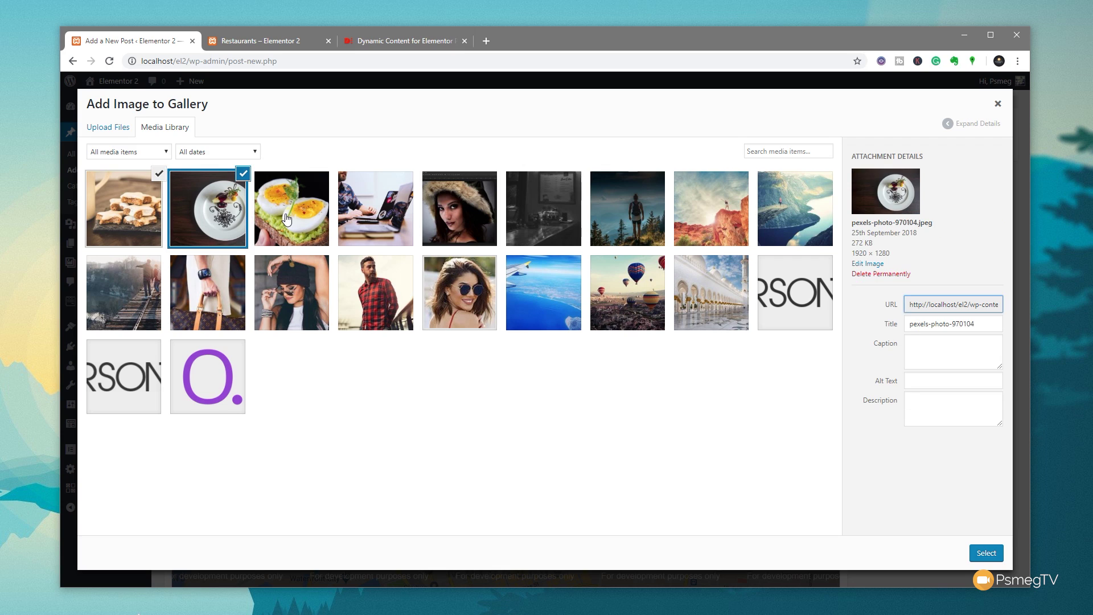
left_click(284, 217)
left_click(986, 553)
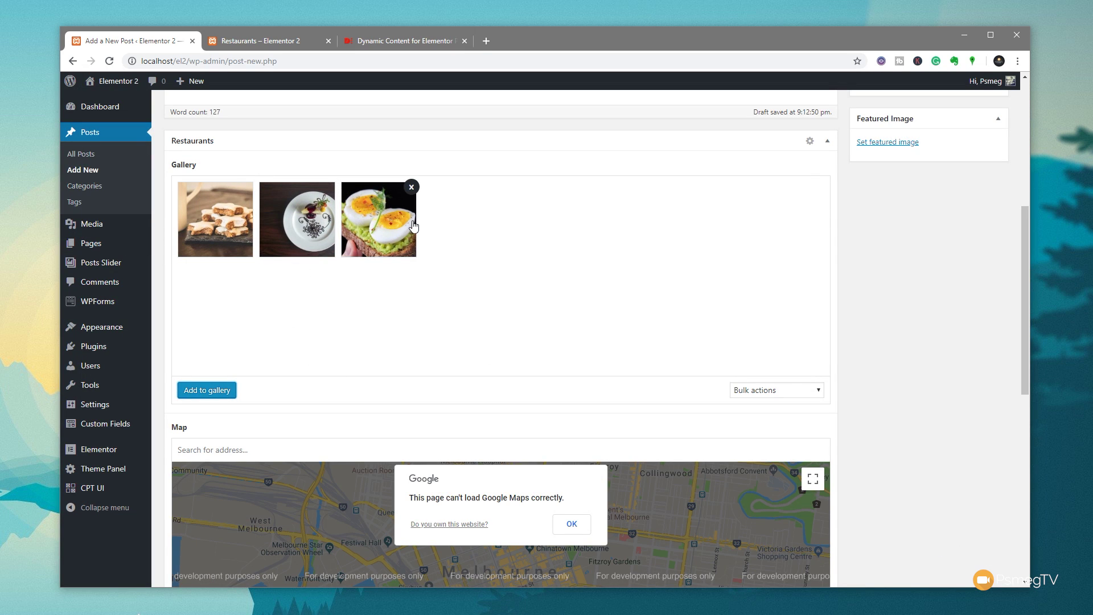
Step: Paste the Weston-super-Mare restaurant address into the Map field and confirm it
scroll(890, 199, "down", 3)
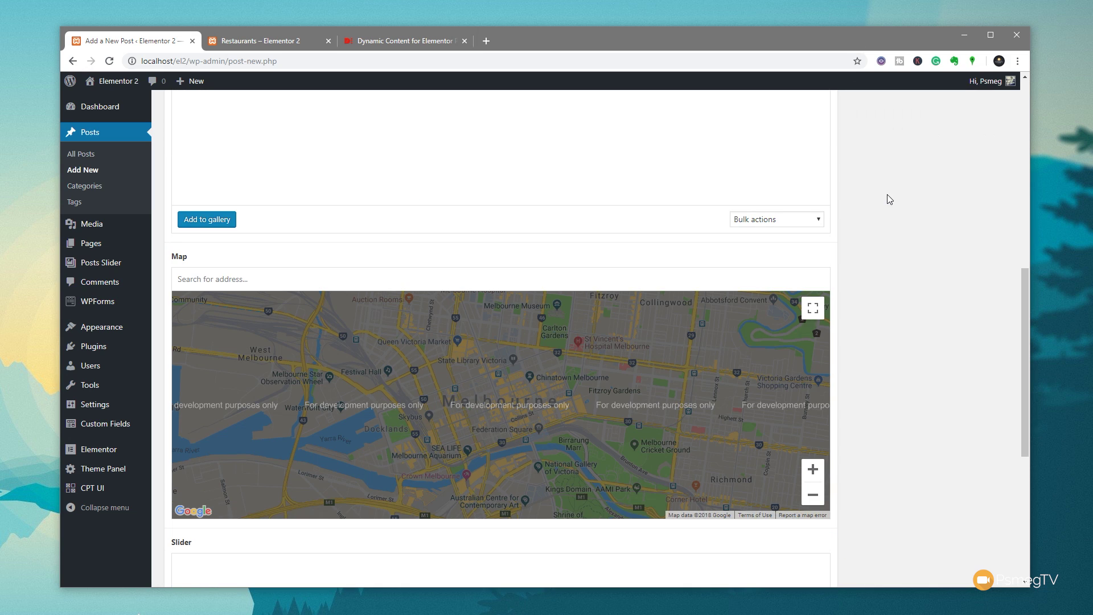
left_click(278, 272)
type("3 Richmond St, Weston-super-Mare BS23 1SX")
key("Return")
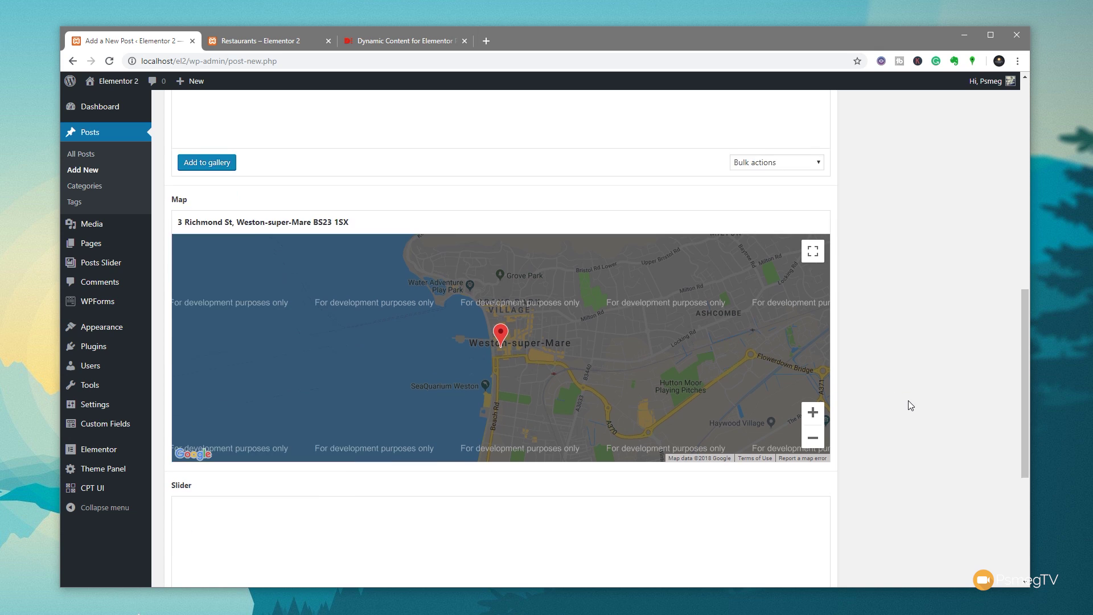
Step: Add the plate and eggs photos to the Slider field
scroll(907, 402, "down", 6)
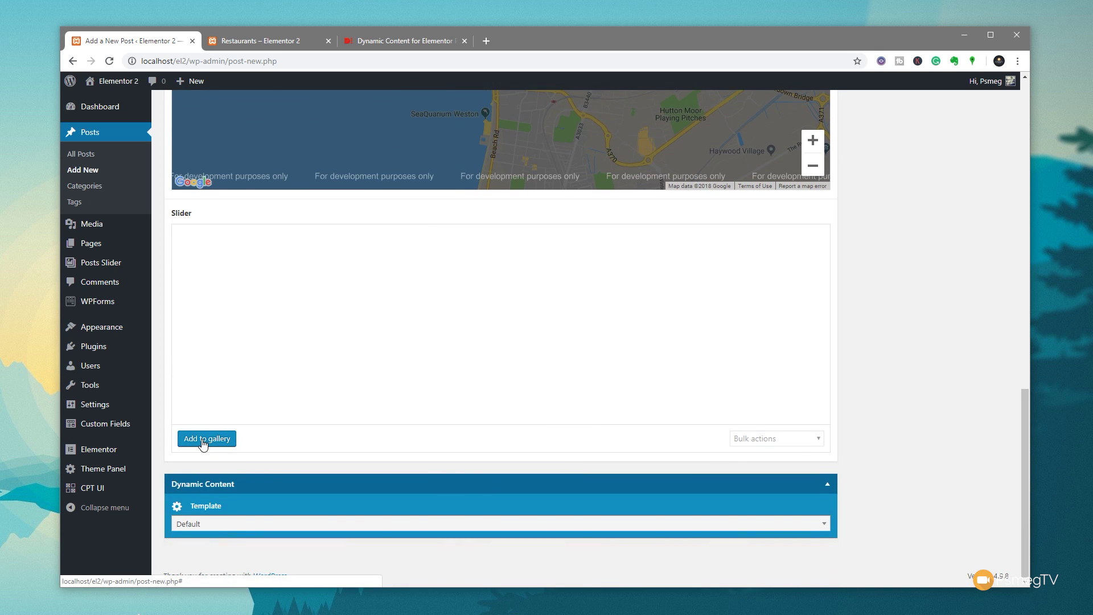
left_click(203, 439)
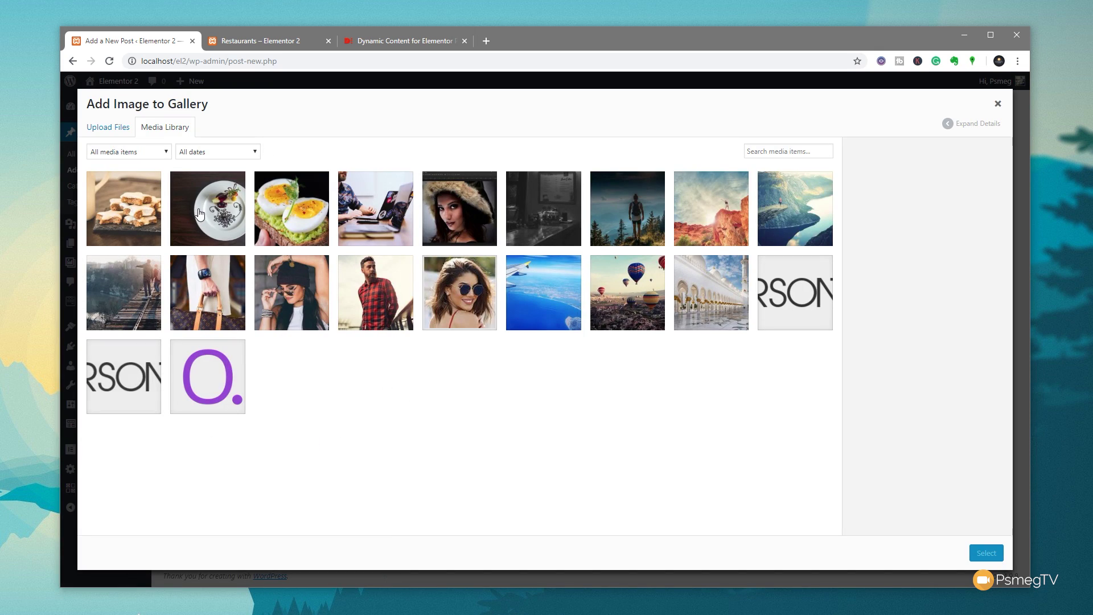
left_click(199, 213)
left_click(297, 231)
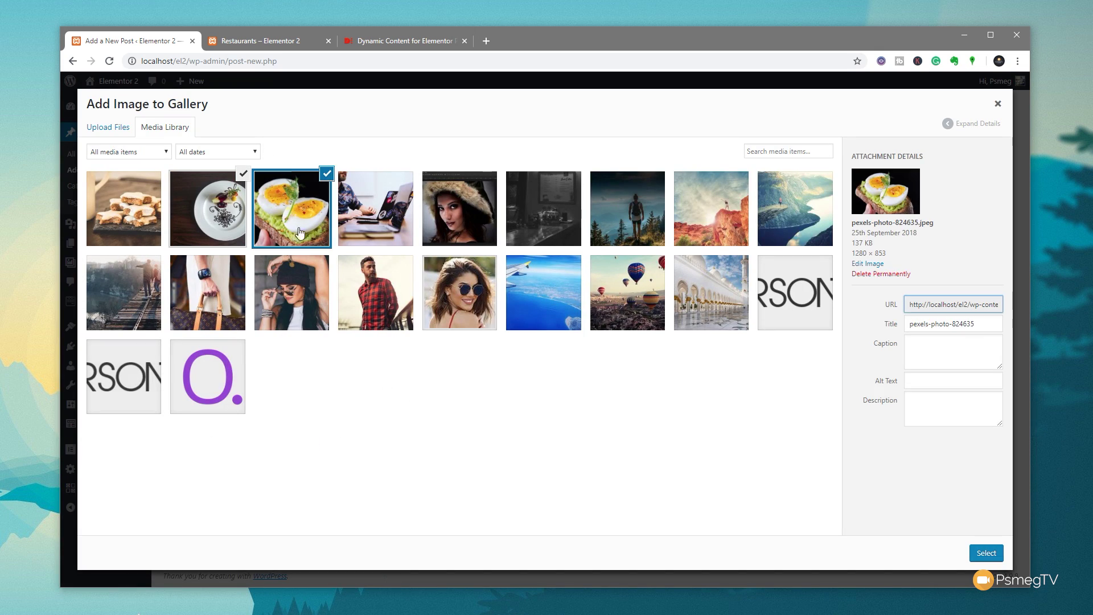
left_click(983, 557)
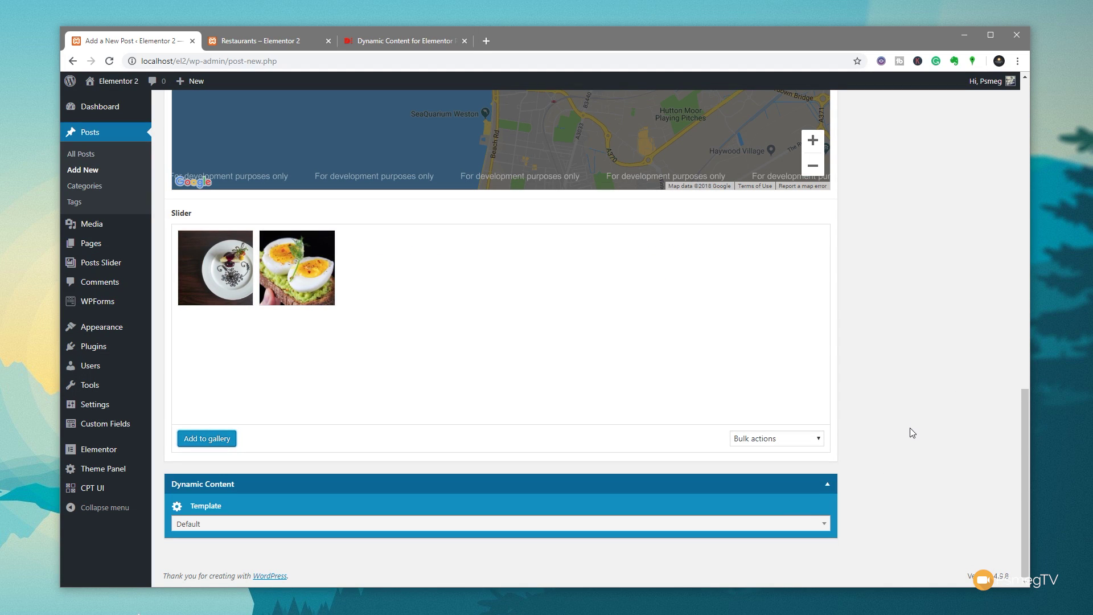
scroll(909, 428, "up", 4)
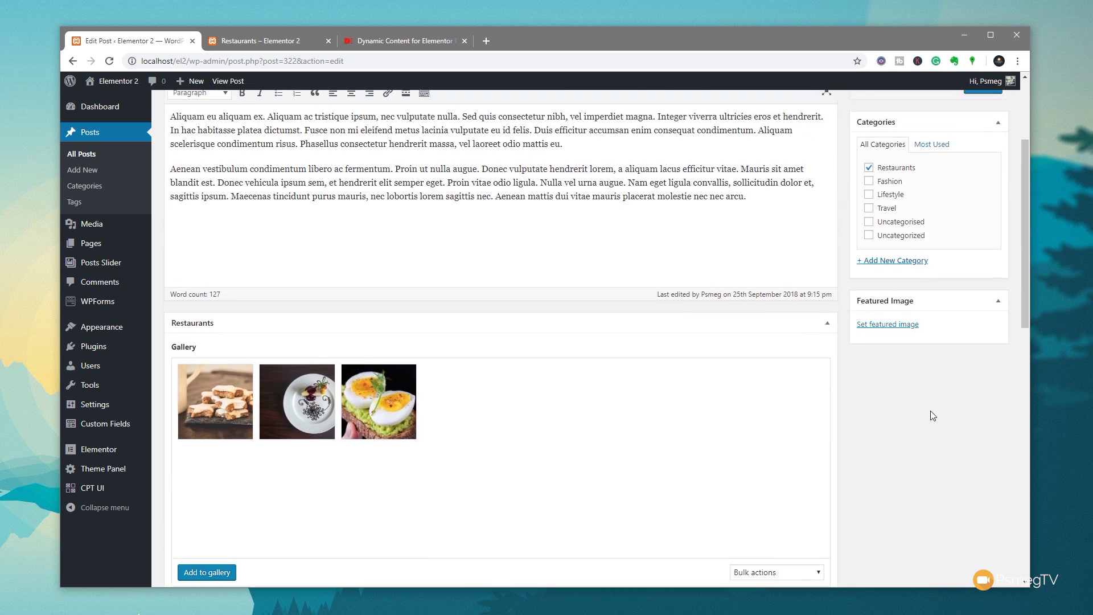
Step: Set the plate photo as the featured image and update the Bare Grills post
scroll(922, 398, "up", 1)
left_click(904, 371)
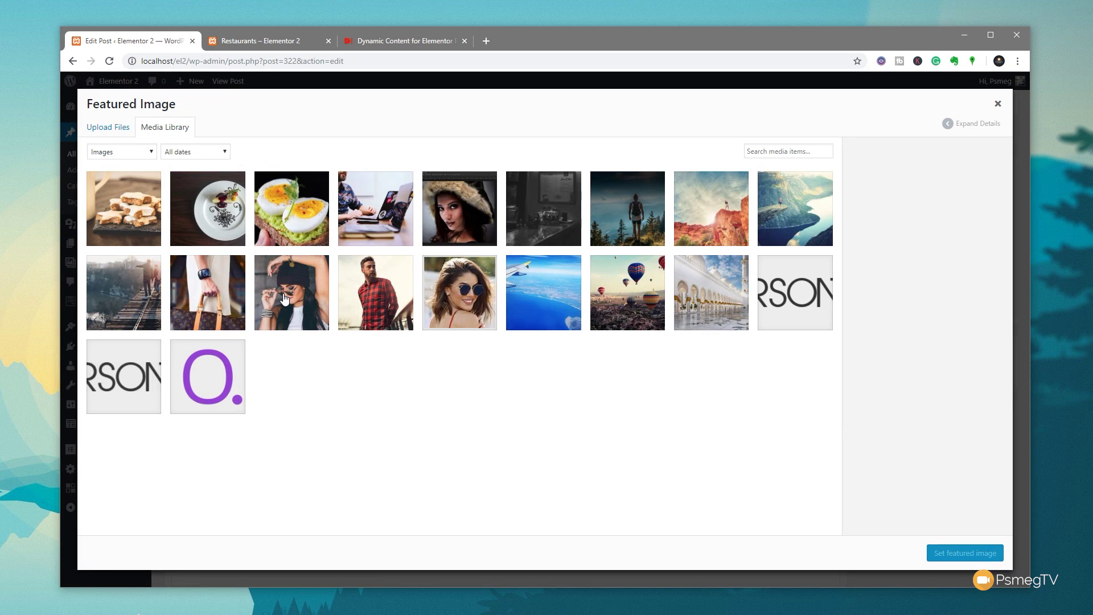
left_click(186, 216)
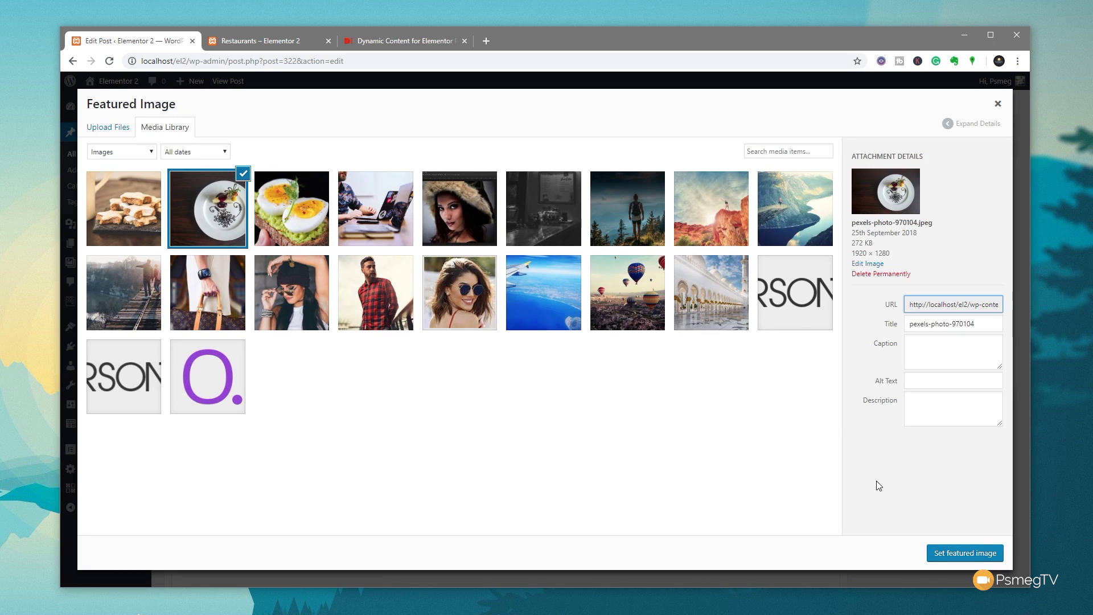
left_click(965, 553)
left_click(981, 131)
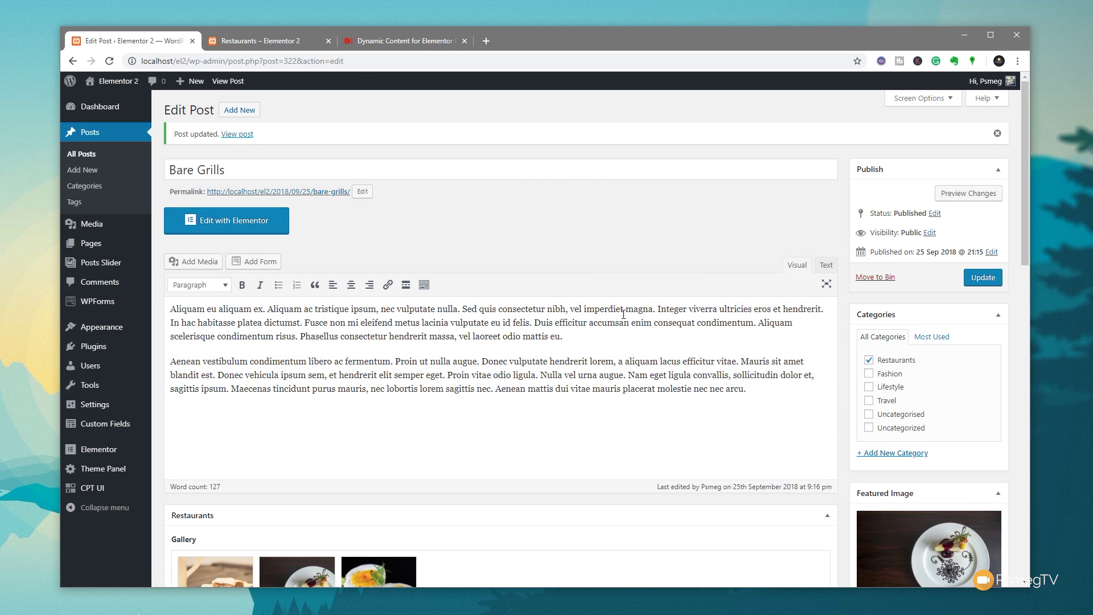
left_click(237, 40)
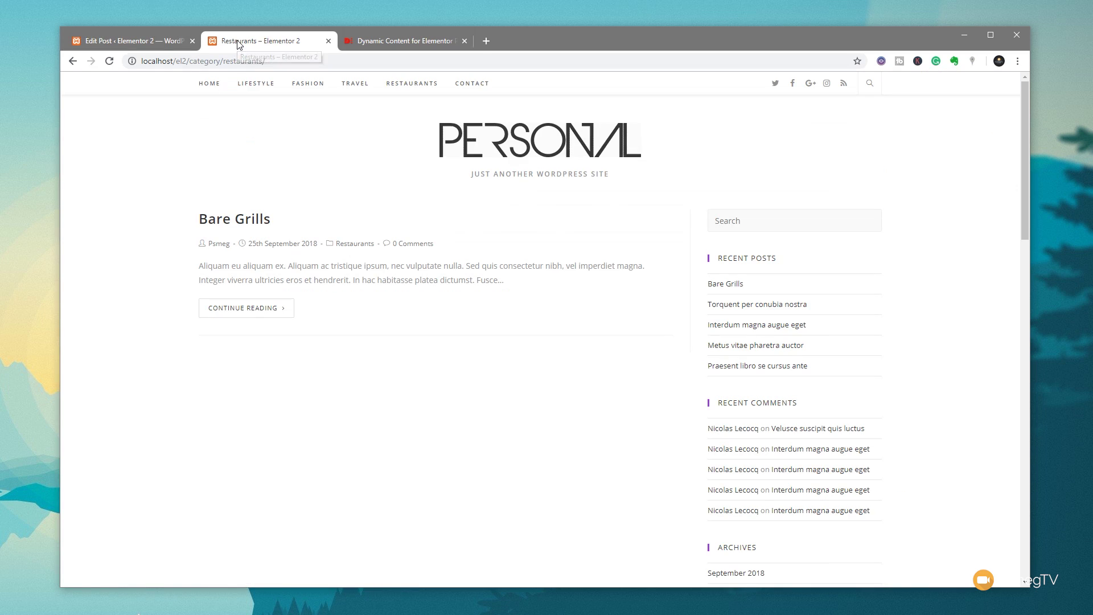
Step: Reload the Restaurants page, open Bare Grills to check its plate image, then return to the editor
left_click(112, 62)
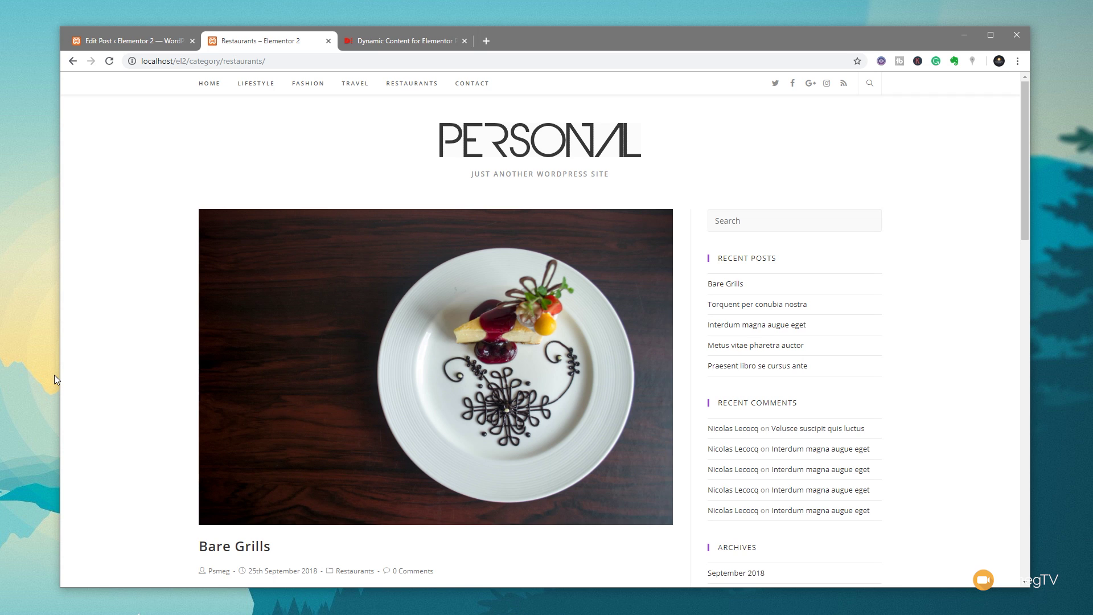
left_click(382, 375)
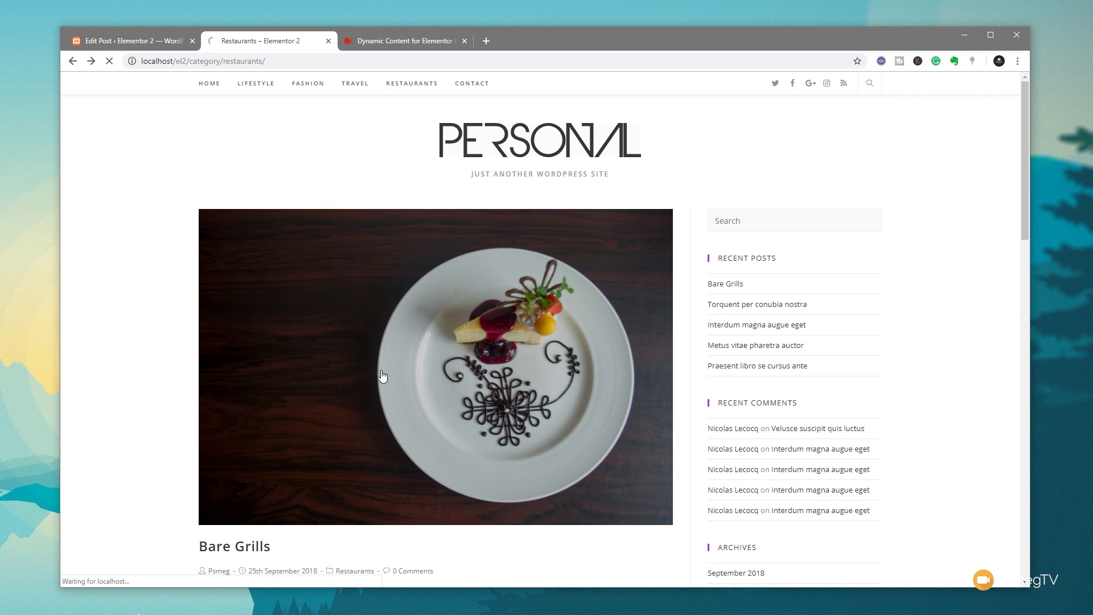
scroll(176, 434, "down", 10)
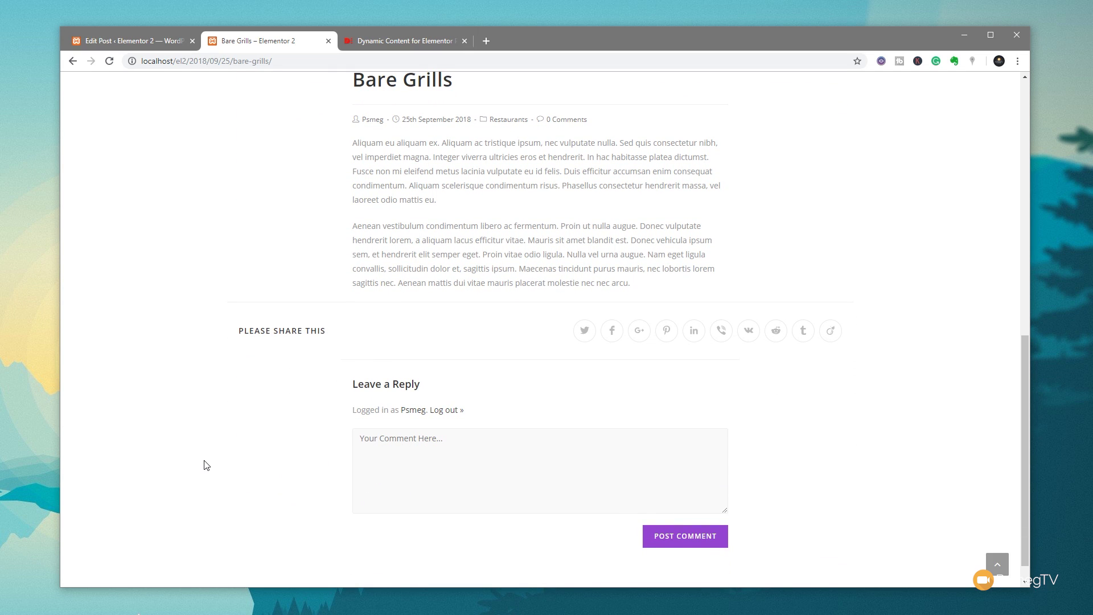
left_click(121, 43)
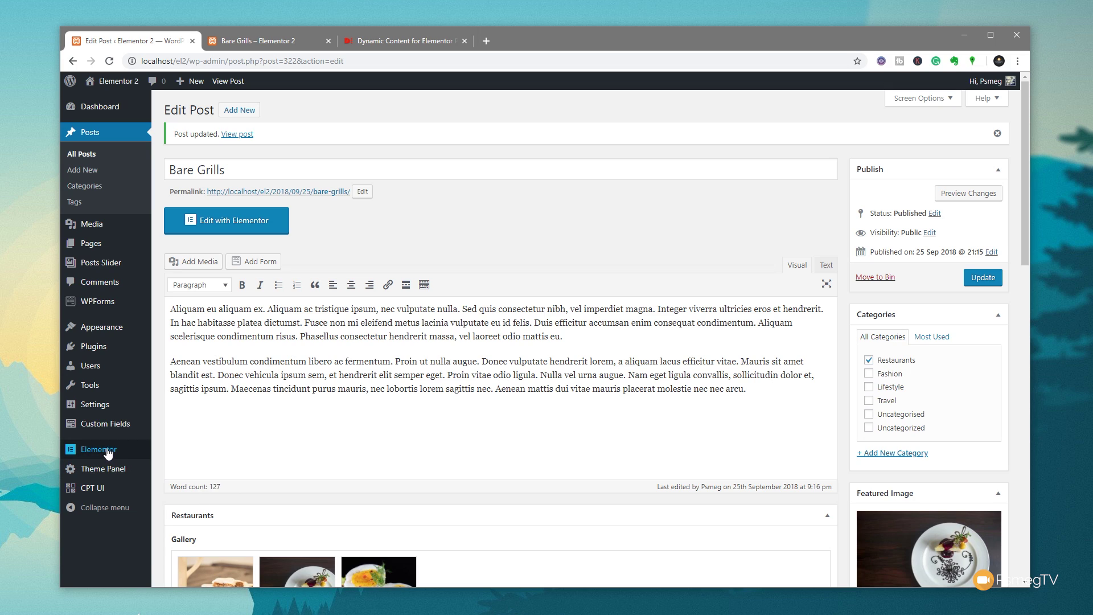
Step: Open Elementor's My Templates list filtered to the Single tab
mouse_move(107, 453)
left_click(188, 427)
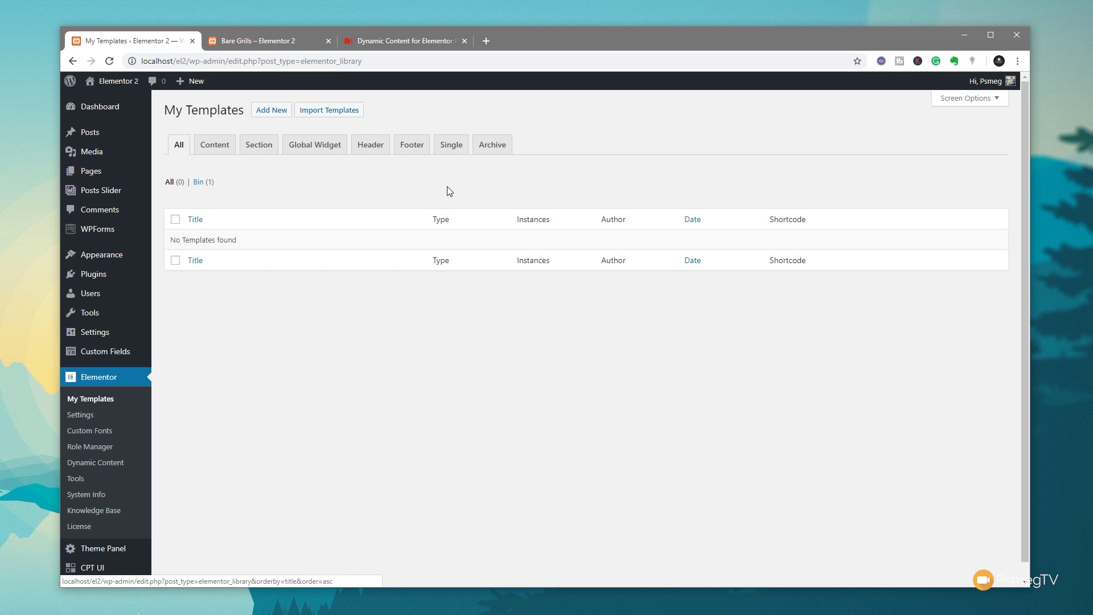
left_click(454, 149)
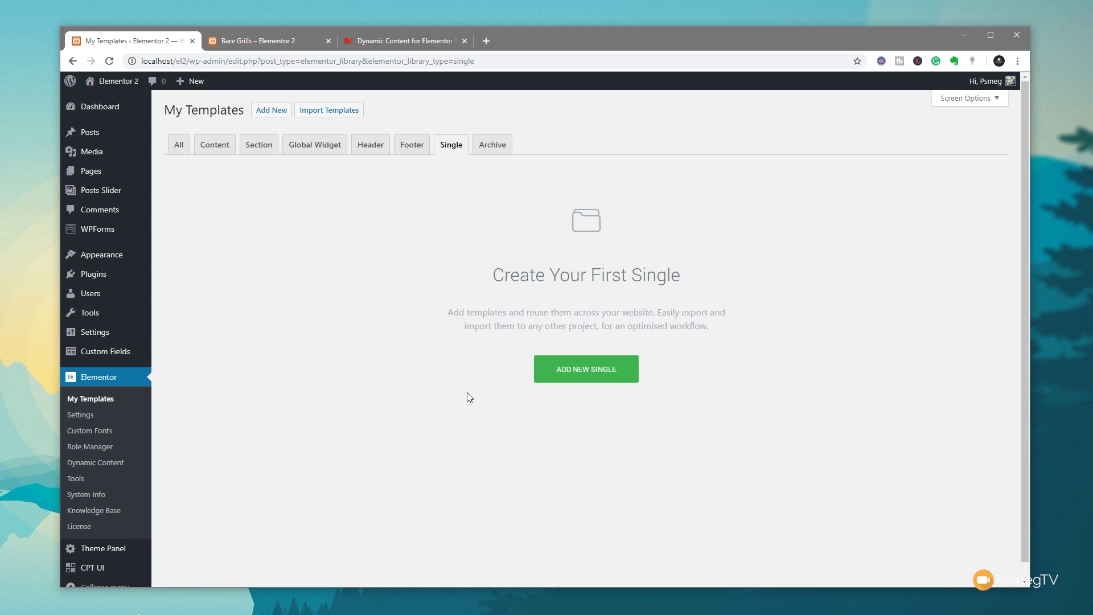
Step: Start a new template of type Single for the Post post type
left_click(581, 377)
left_click(593, 287)
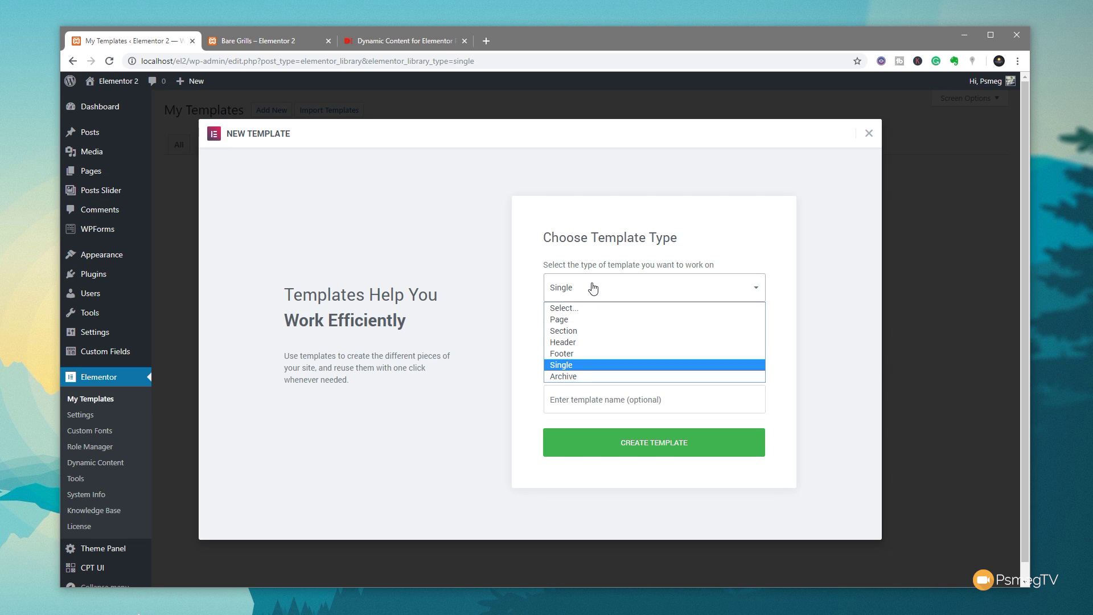
left_click(528, 318)
left_click(595, 344)
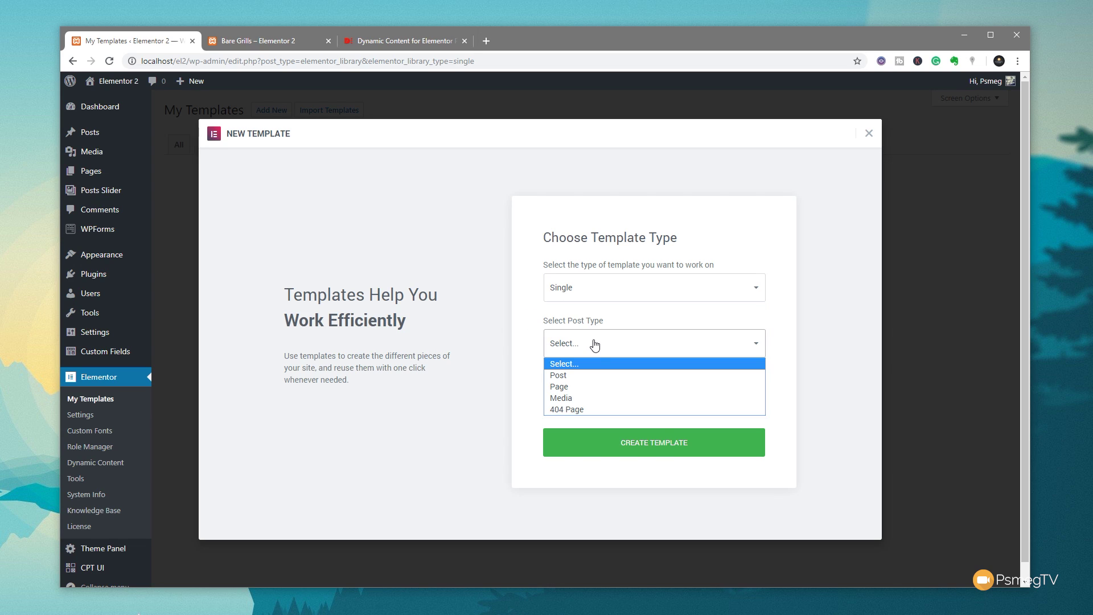
left_click(592, 376)
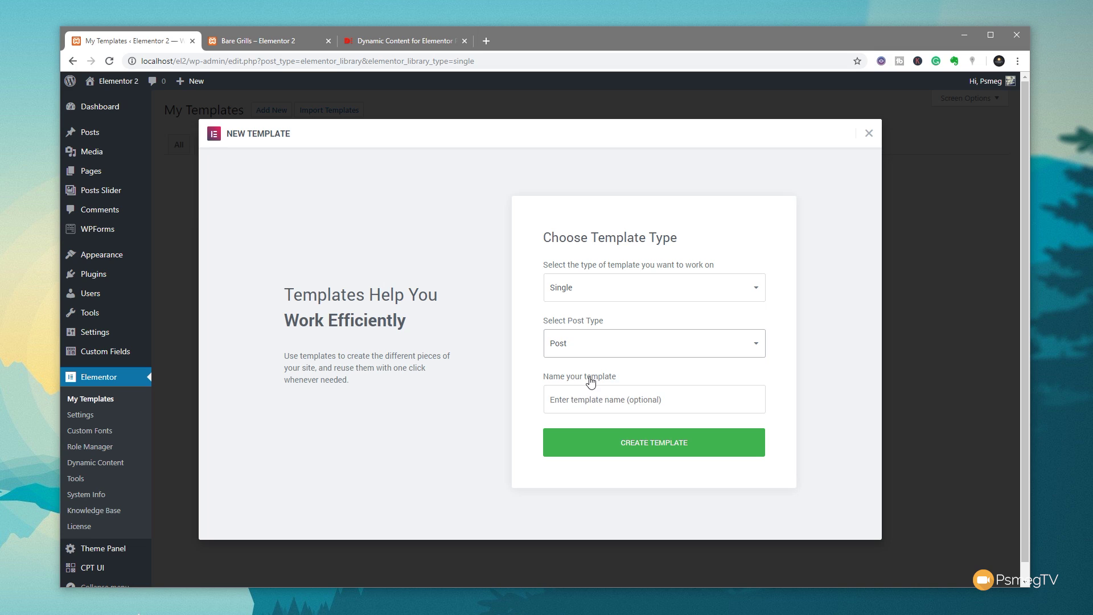
Step: Name the template 'Single Restaurant' with a capital R and create it
left_click(604, 399)
type("S")
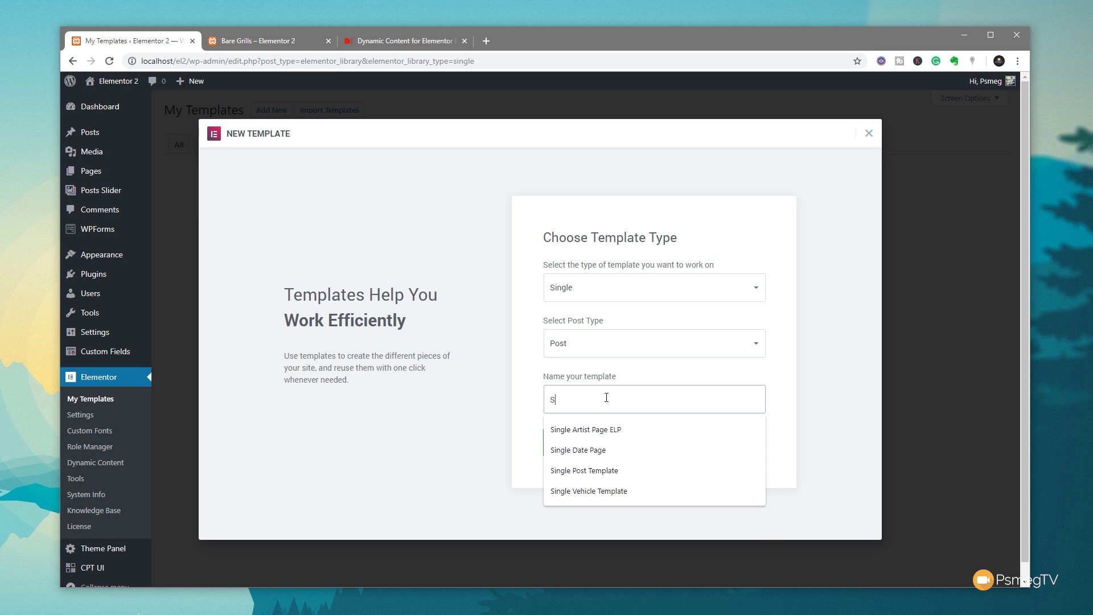
type("ingle restaurant")
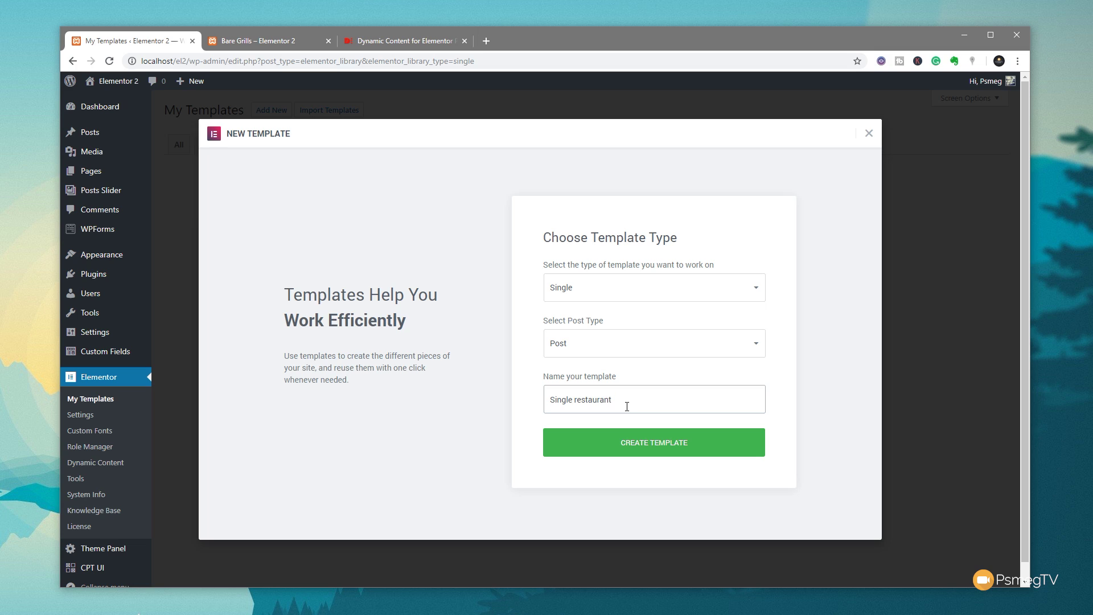
left_click(573, 400)
key("Delete")
type("R")
left_click(668, 453)
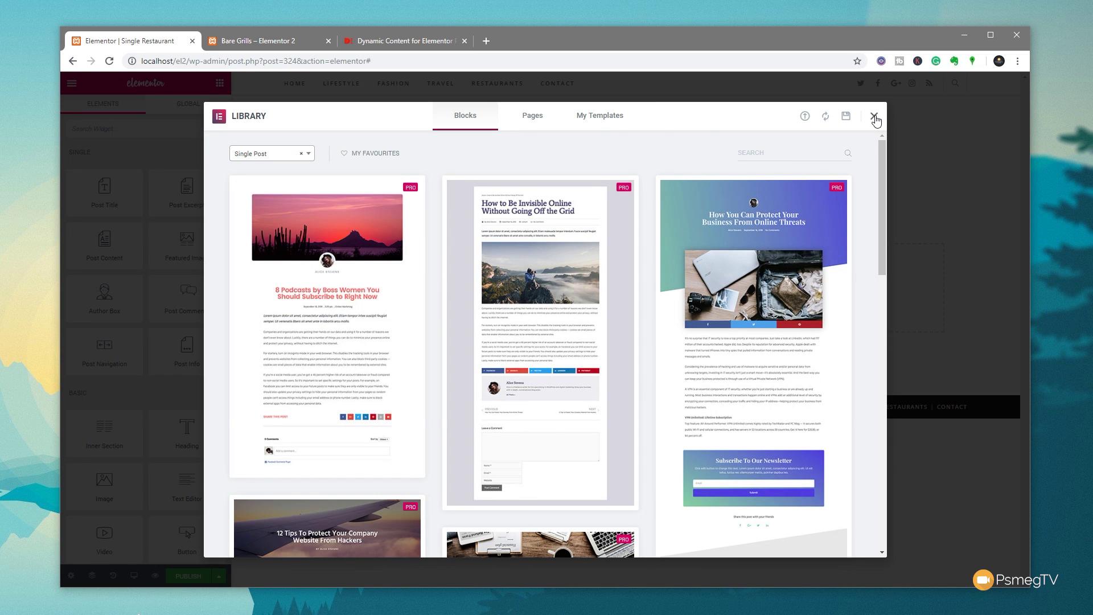
Step: Close the library, collapse the Single, Basic, Pro and General groups, and scroll to the Dynamic Content – ACF widgets
left_click(874, 117)
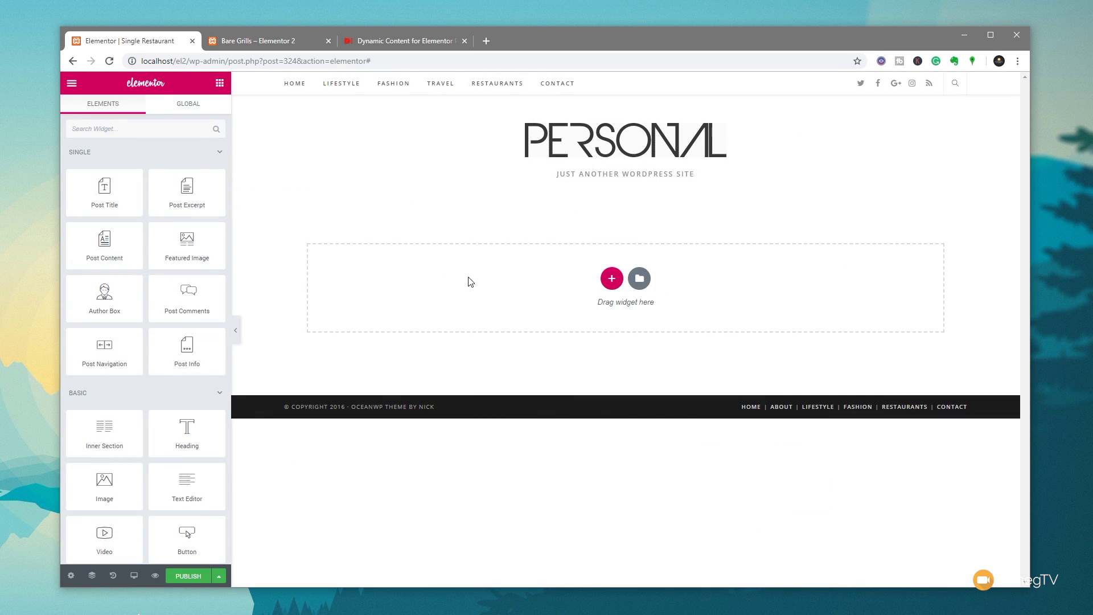
left_click(219, 153)
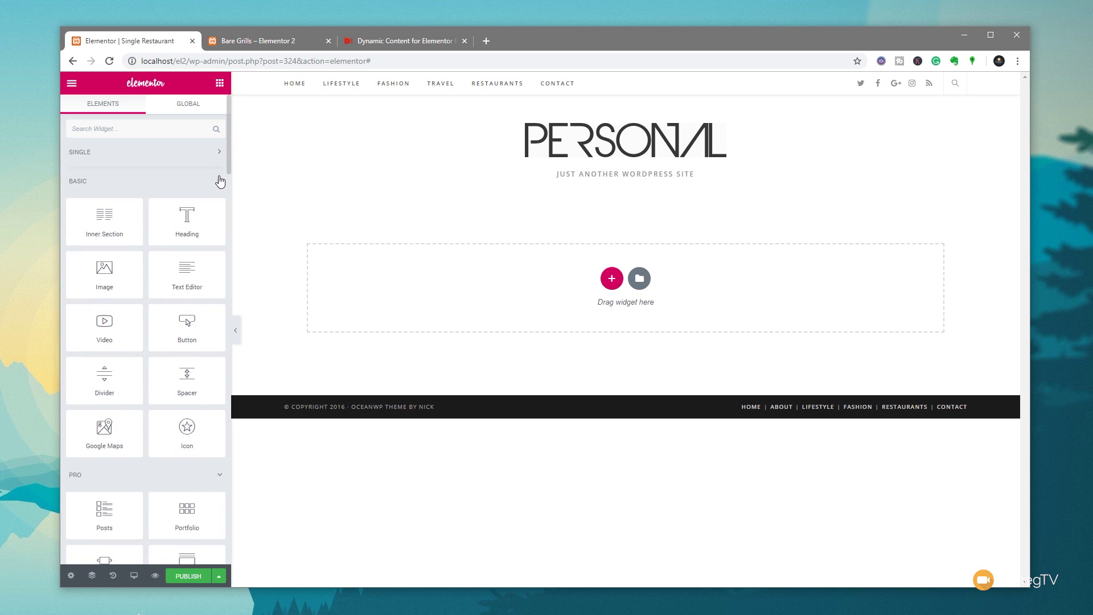
left_click(218, 181)
left_click(220, 210)
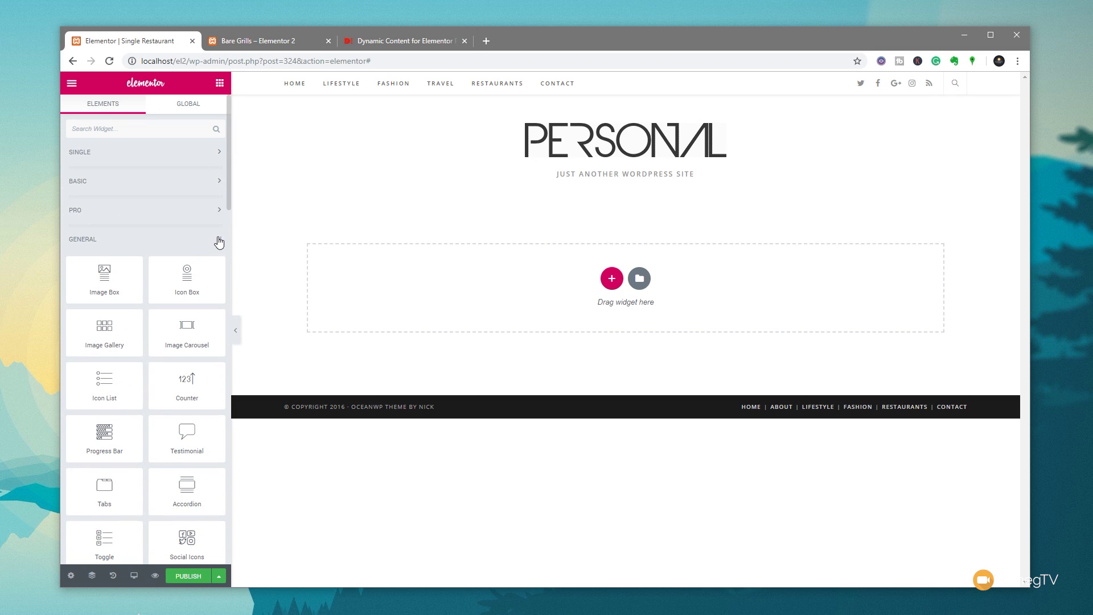
left_click(219, 240)
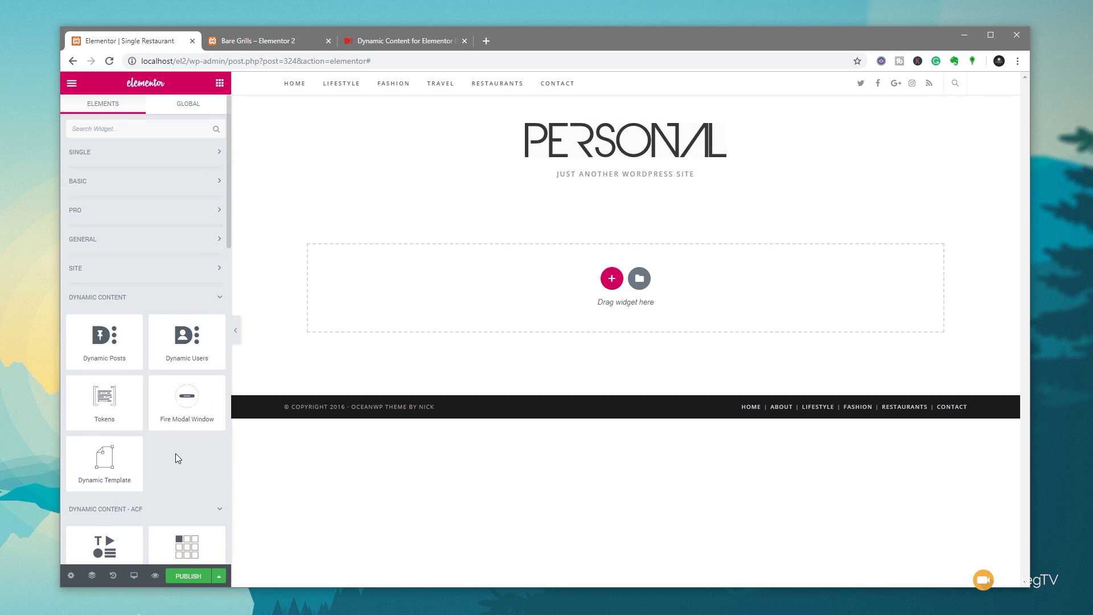
scroll(175, 453, "down", 2)
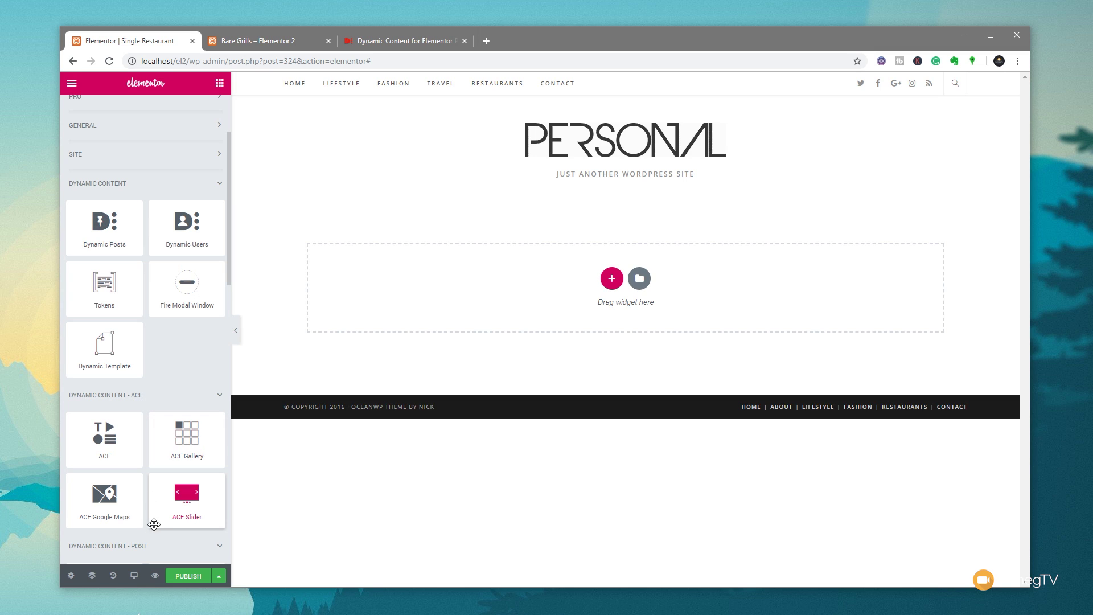
scroll(179, 546, "down", 2)
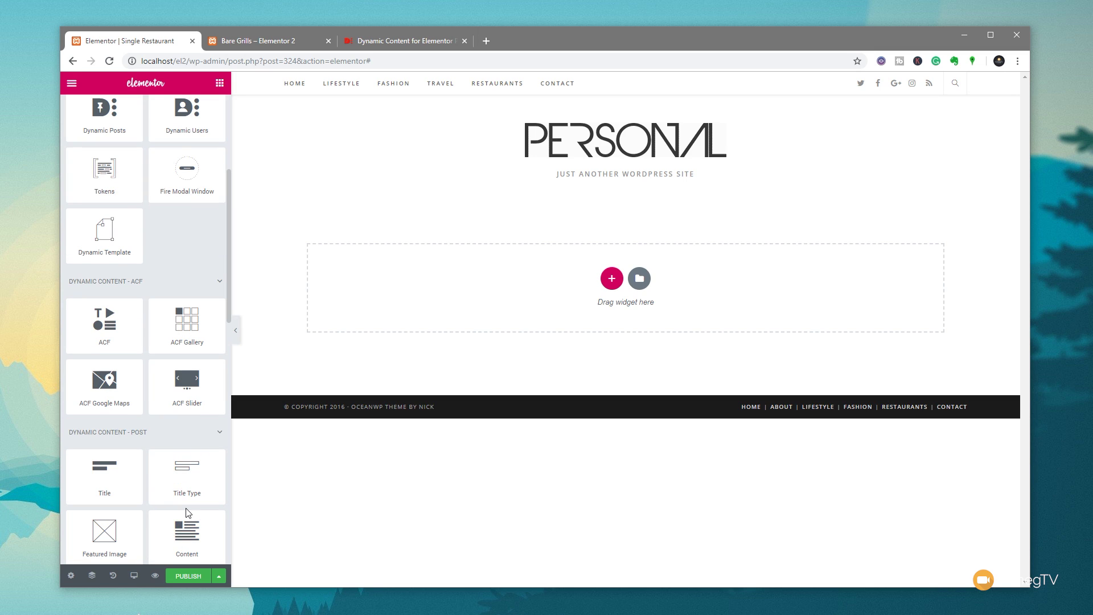